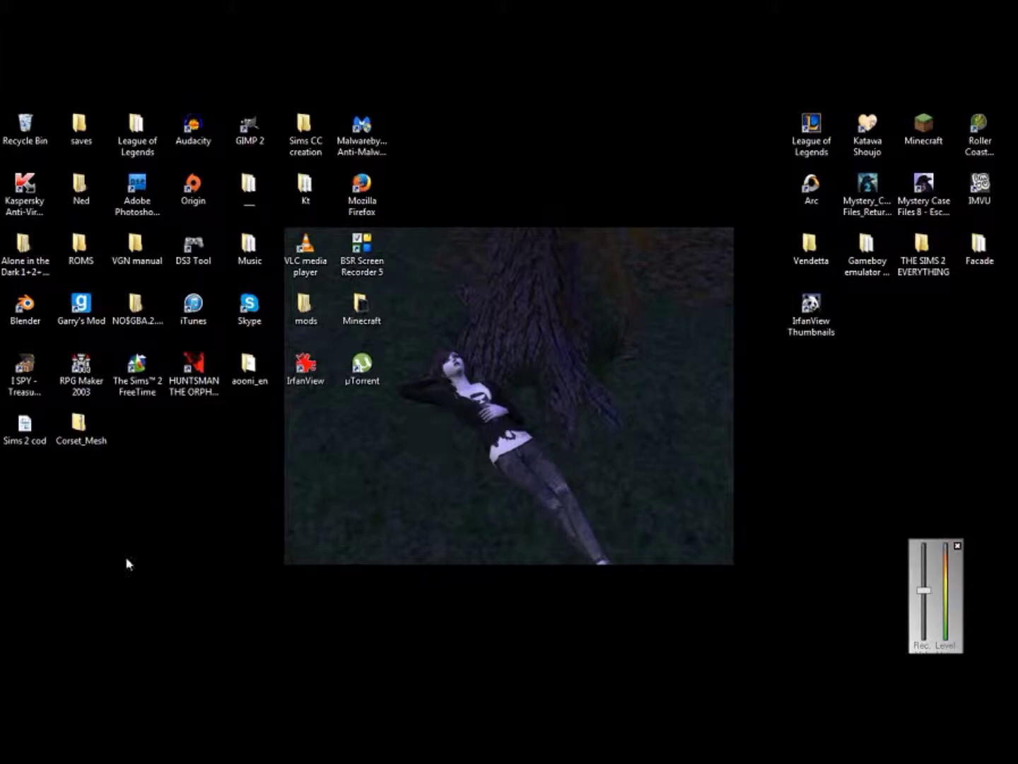
Step: Launch The Sims 2 Body Shop from the Start menu's All Programs > EA GAMES folder
{"action": "key", "text": "super"}
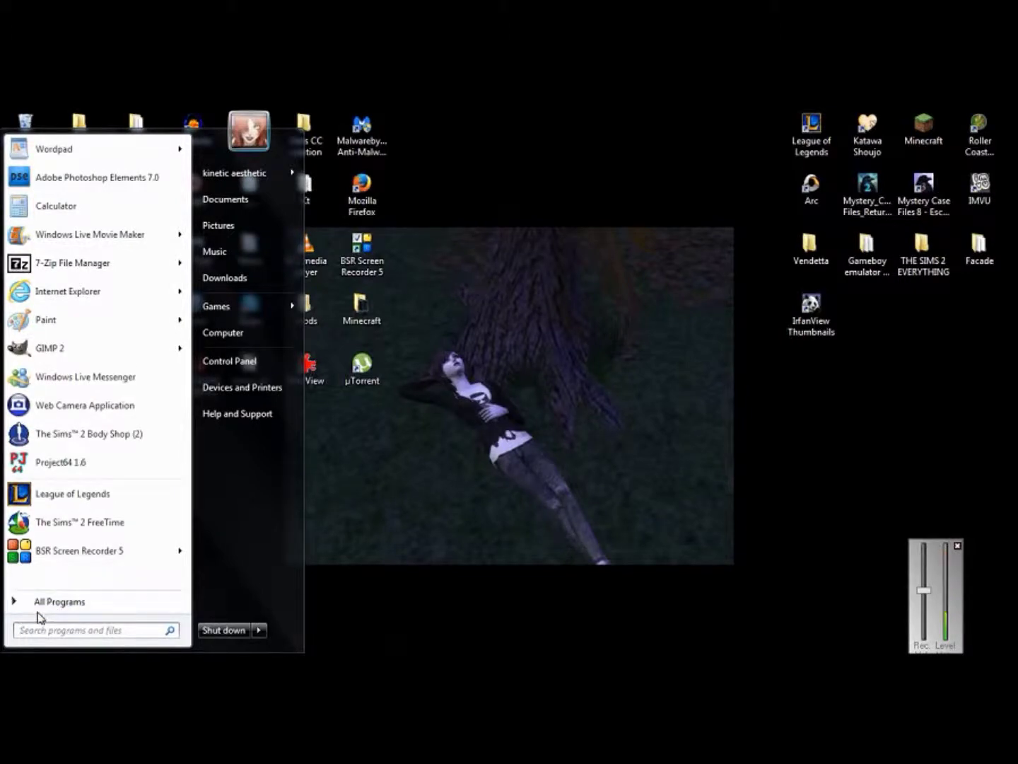
{"action": "left_click", "coordinate": [42, 602]}
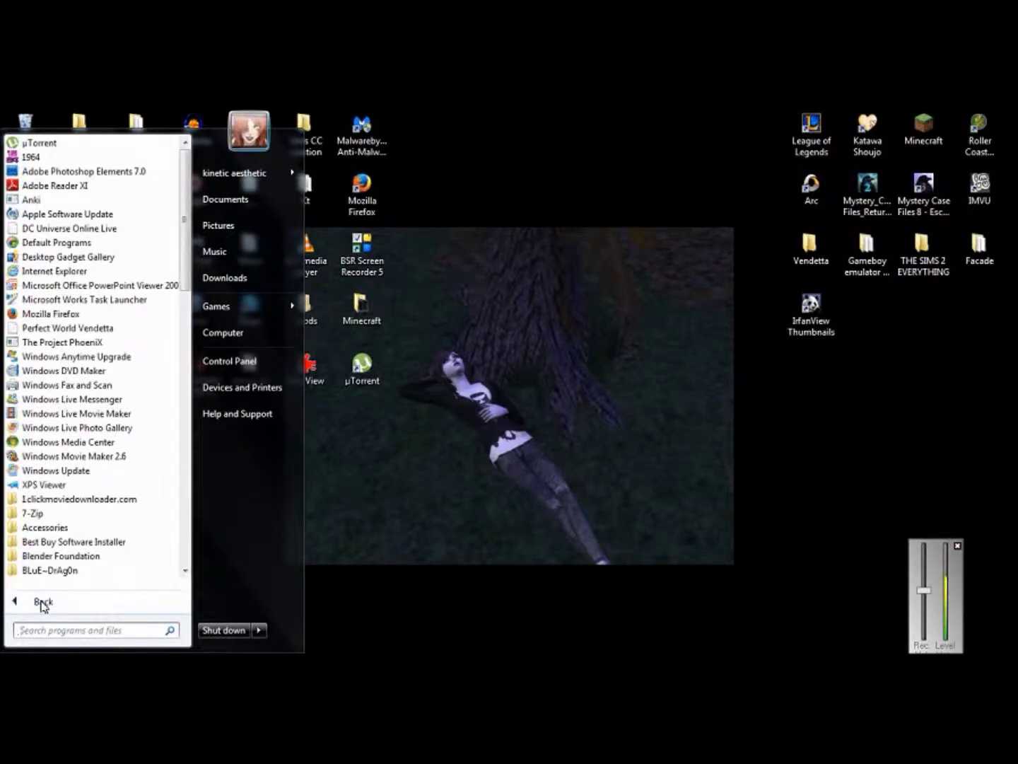
{"action": "scroll", "coordinate": [53, 514], "scroll_direction": "down", "scroll_amount": 3}
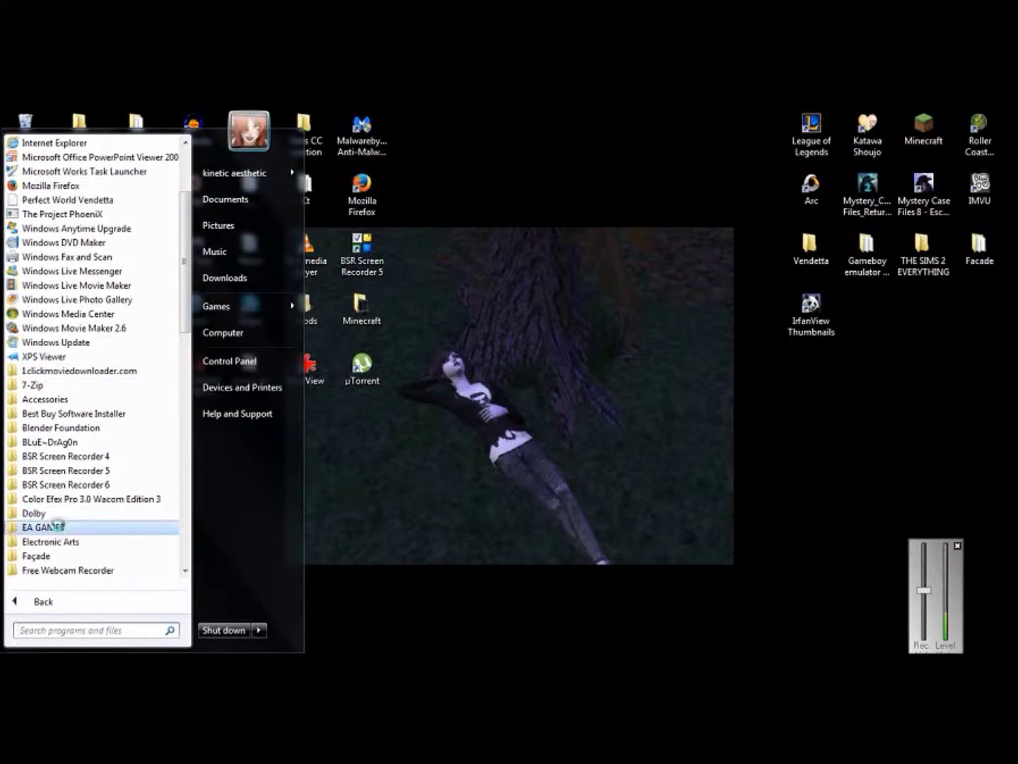
{"action": "left_click", "coordinate": [57, 527]}
{"action": "scroll", "coordinate": [36, 432], "scroll_direction": "down", "scroll_amount": 3}
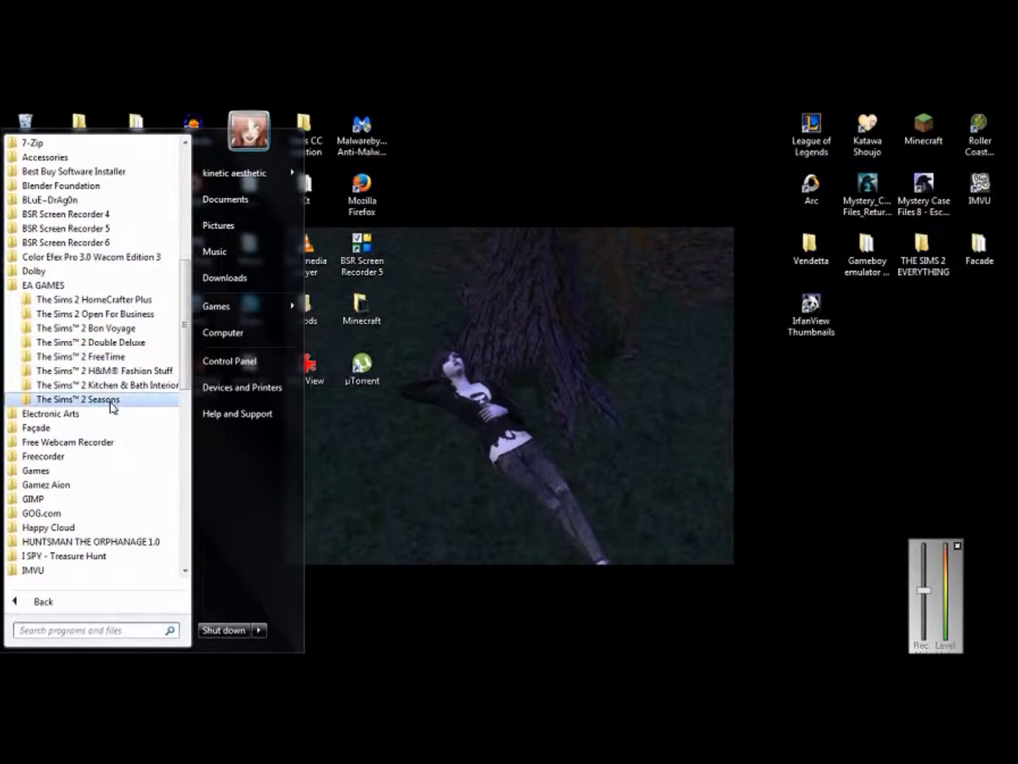
{"action": "left_click", "coordinate": [91, 330]}
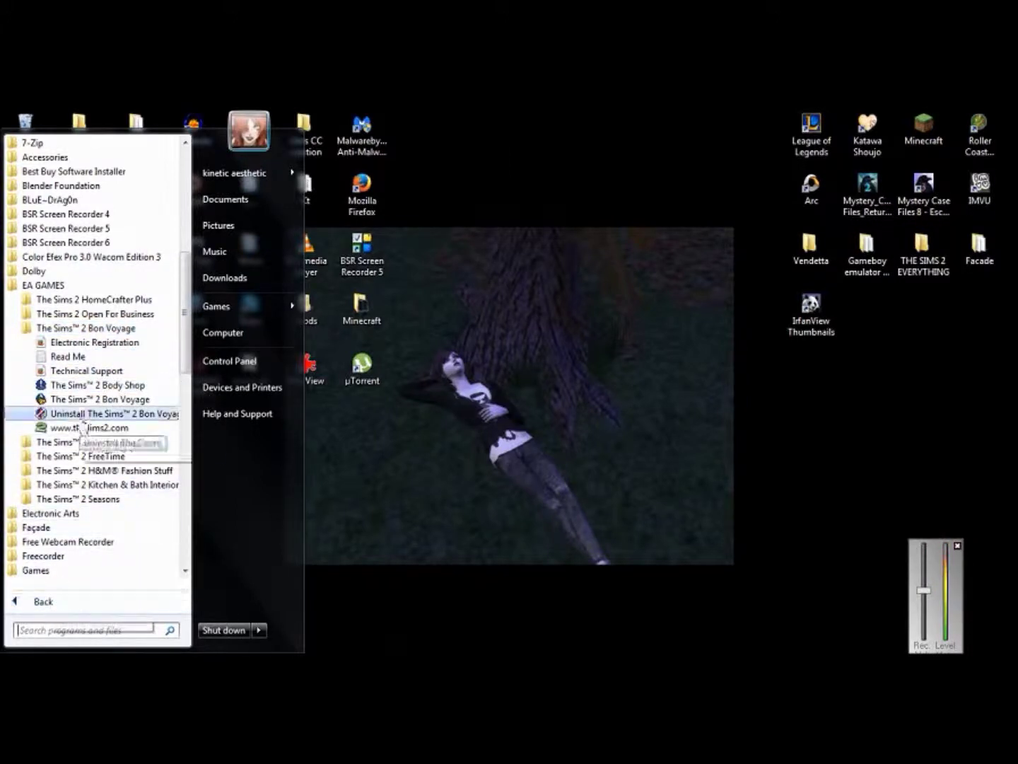
{"action": "left_click", "coordinate": [42, 602]}
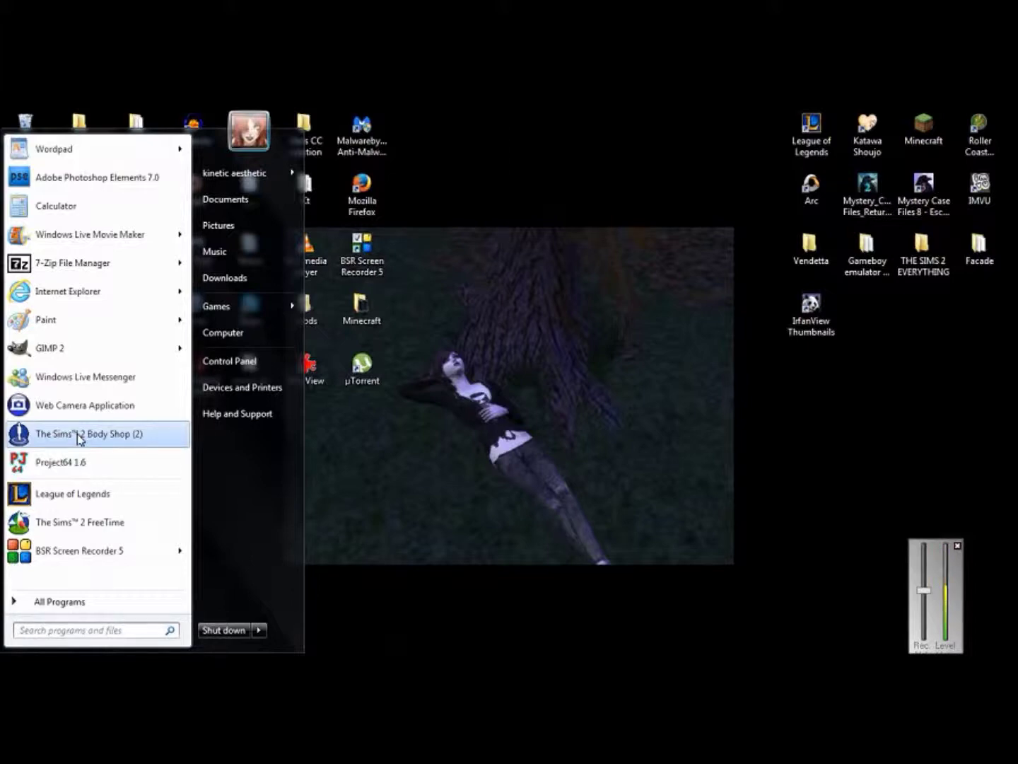
{"action": "left_click", "coordinate": [79, 438]}
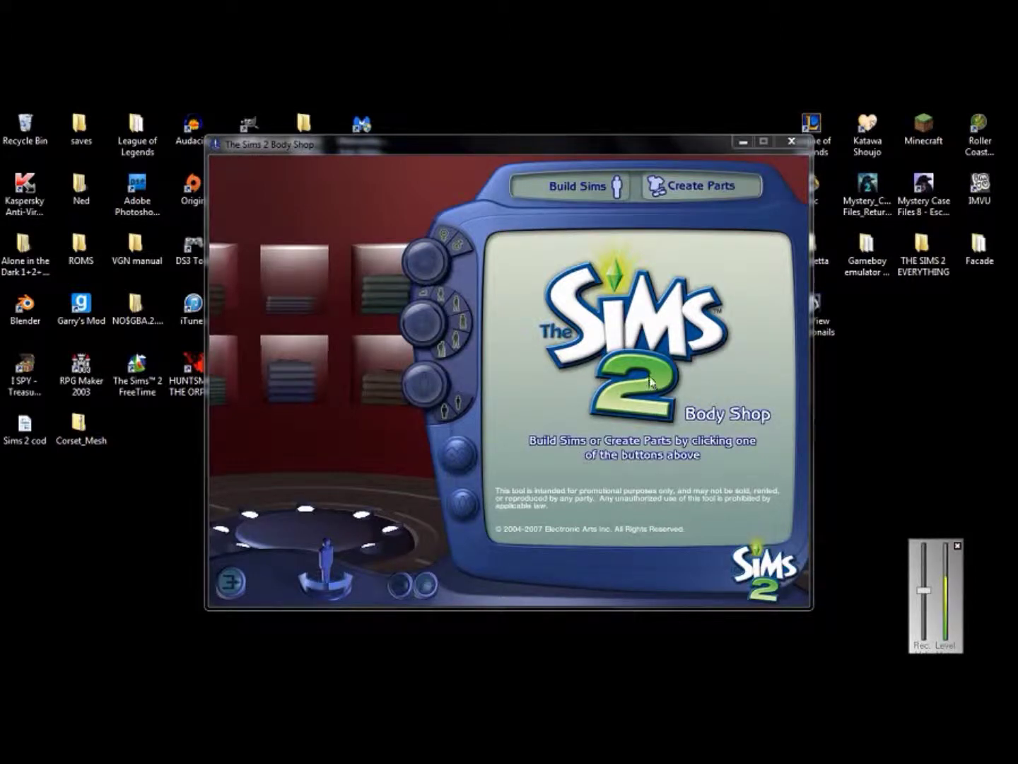
Step: Start a new Create Clothing project in Create Parts and browse the tops category
{"action": "left_click", "coordinate": [659, 188]}
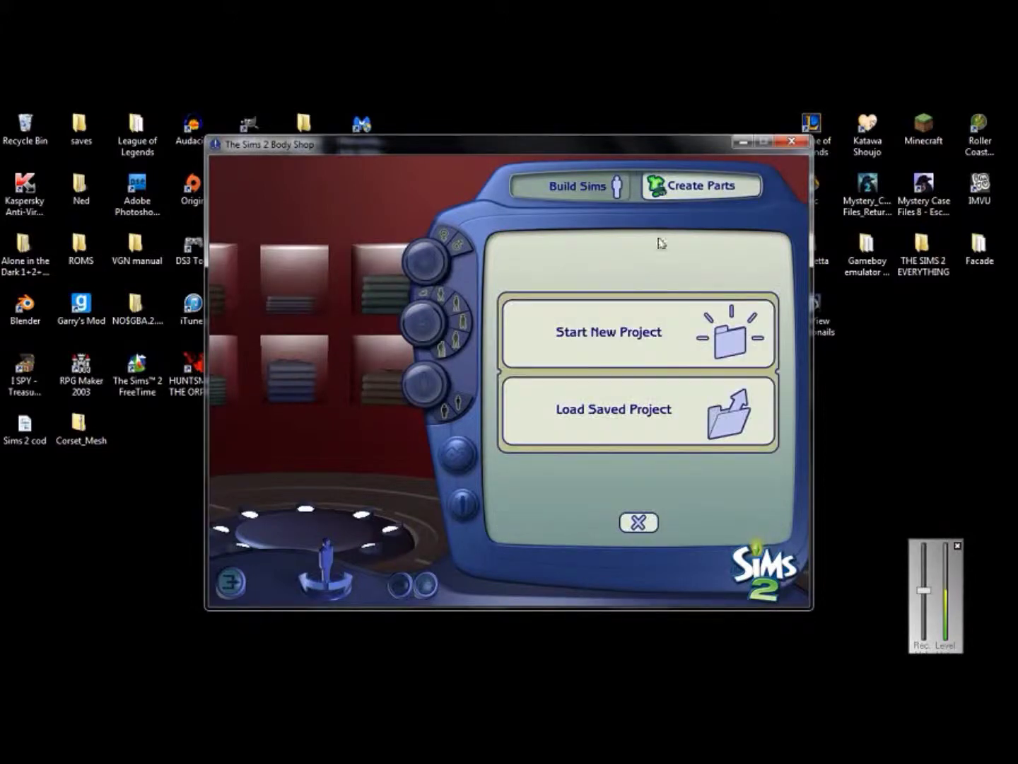
{"action": "left_click", "coordinate": [644, 328]}
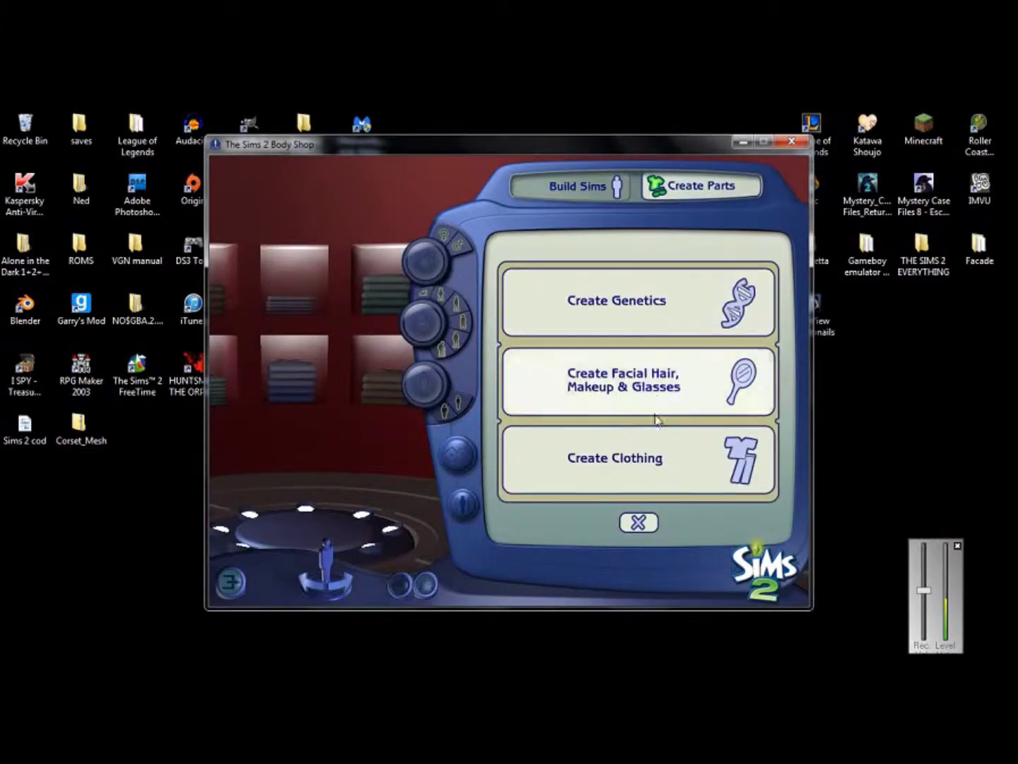
{"action": "left_click", "coordinate": [648, 458]}
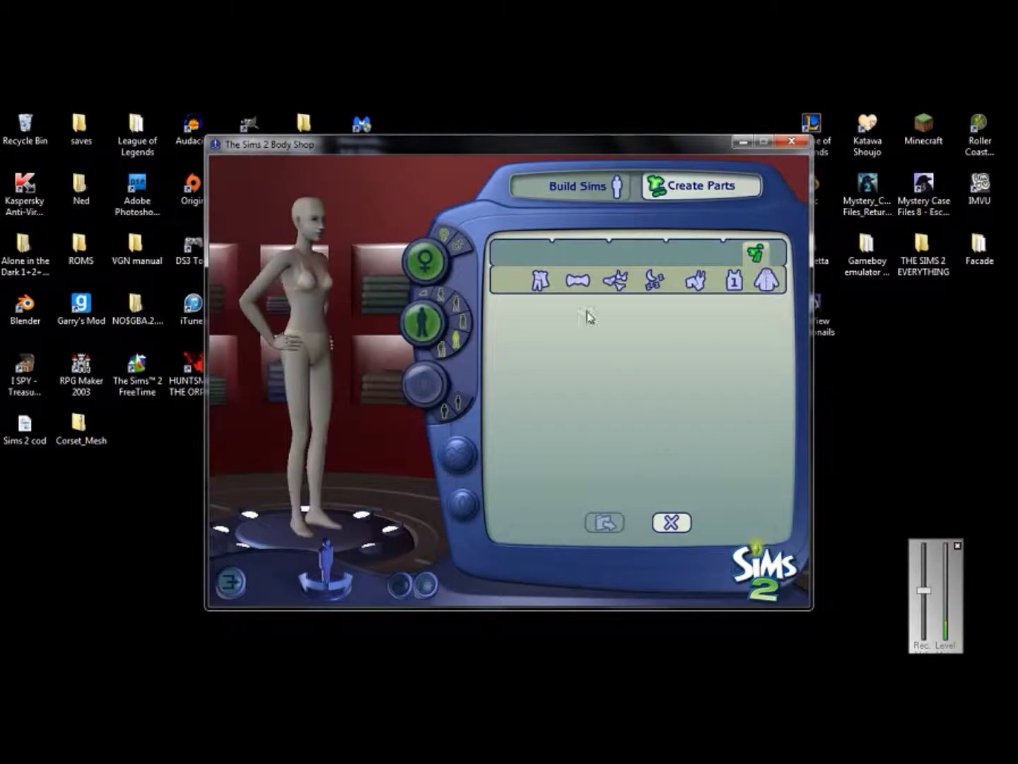
{"action": "left_click", "coordinate": [529, 280]}
{"action": "left_click", "coordinate": [638, 313]}
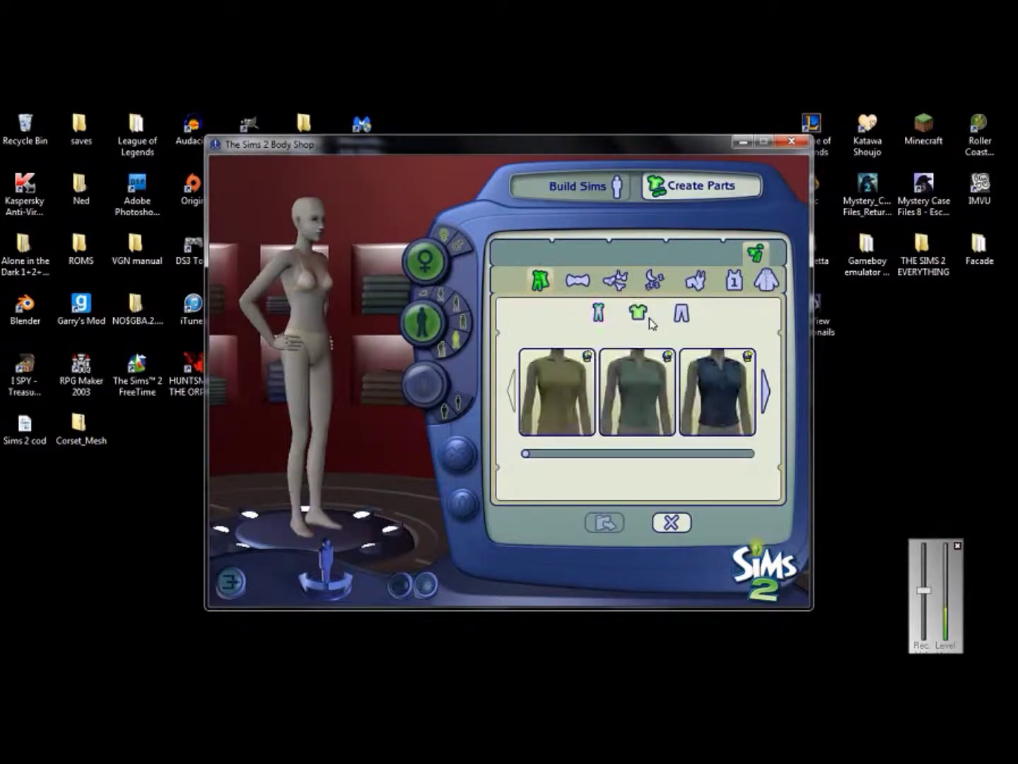
Step: Page through the tops and pick the cream tank top as the base
{"action": "left_click", "coordinate": [767, 394]}
{"action": "left_click", "coordinate": [767, 396]}
{"action": "left_click", "coordinate": [767, 396]}
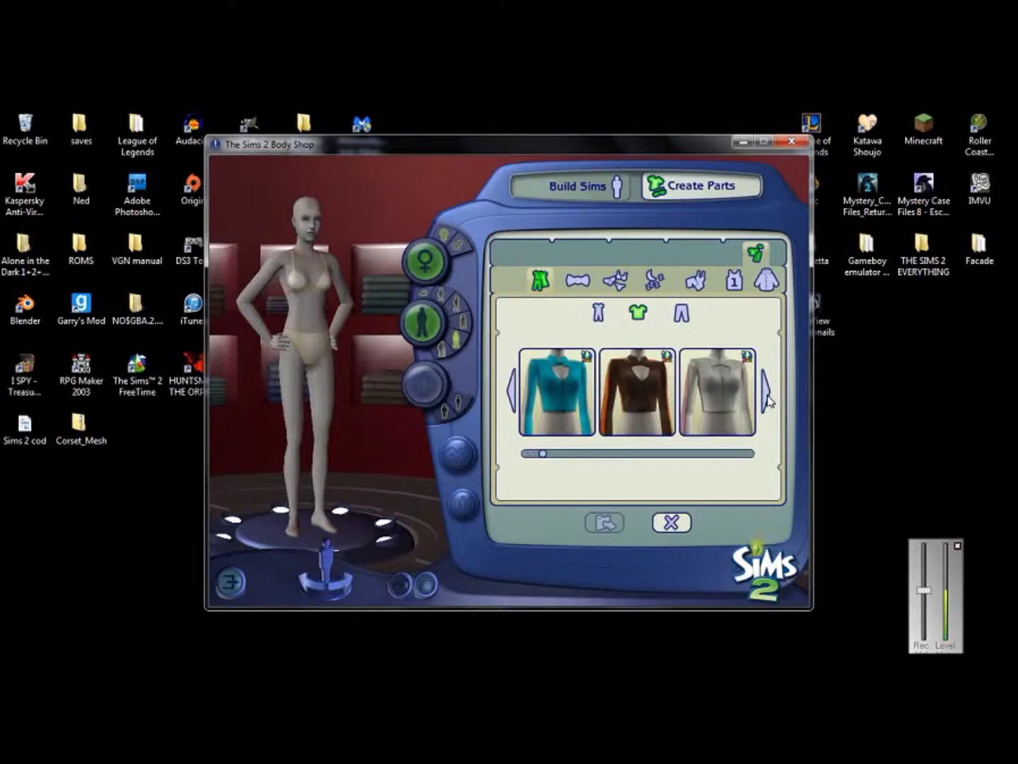
{"action": "left_click", "coordinate": [767, 396]}
{"action": "left_click", "coordinate": [767, 396]}
{"action": "left_click", "coordinate": [766, 396]}
{"action": "left_click", "coordinate": [767, 396]}
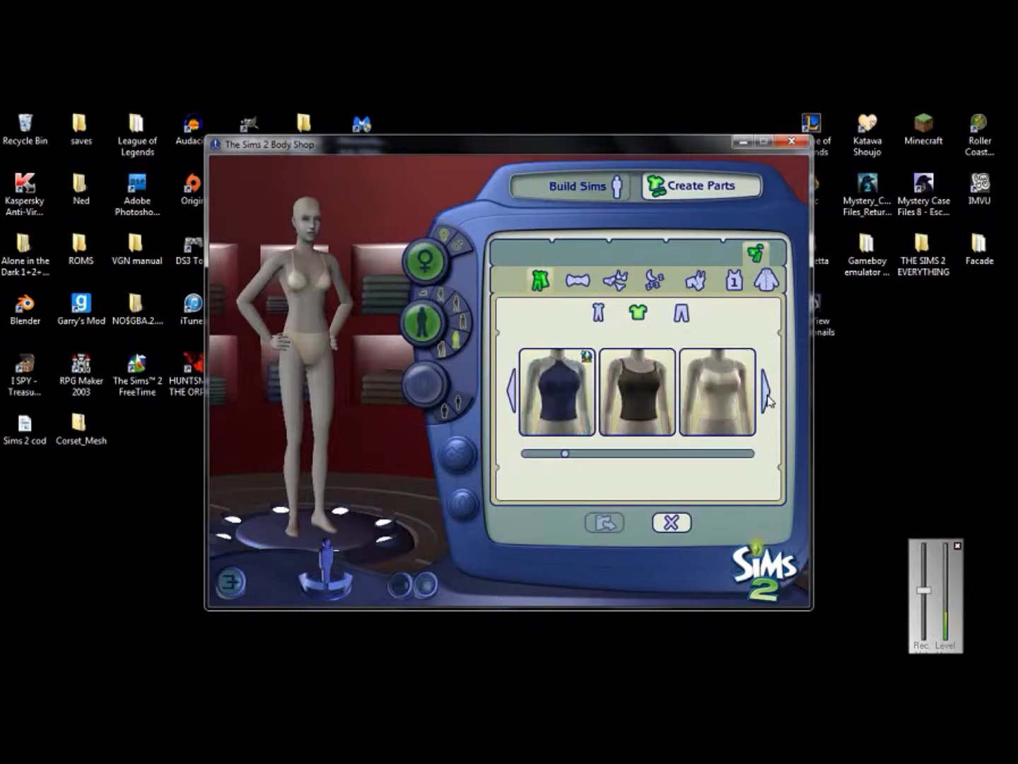
{"action": "left_click", "coordinate": [718, 384]}
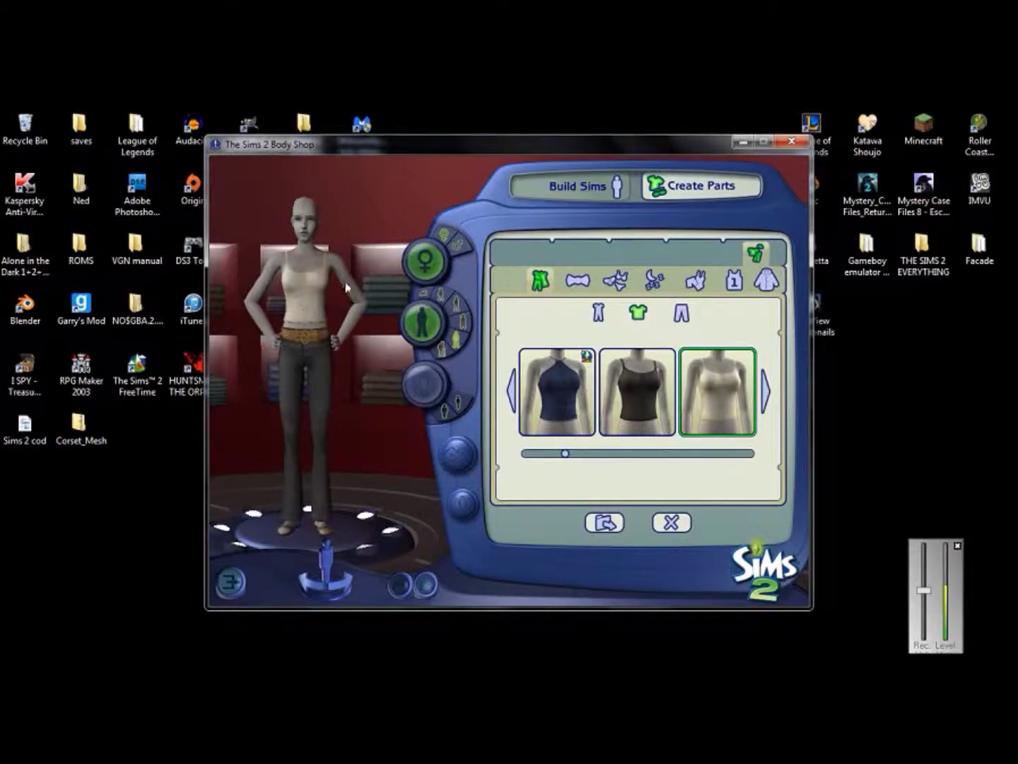
Step: Export the selected tank top textures under the project name 'Alpha_tute' and minimize Body Shop
{"action": "left_click", "coordinate": [606, 524]}
{"action": "left_click", "coordinate": [562, 377]}
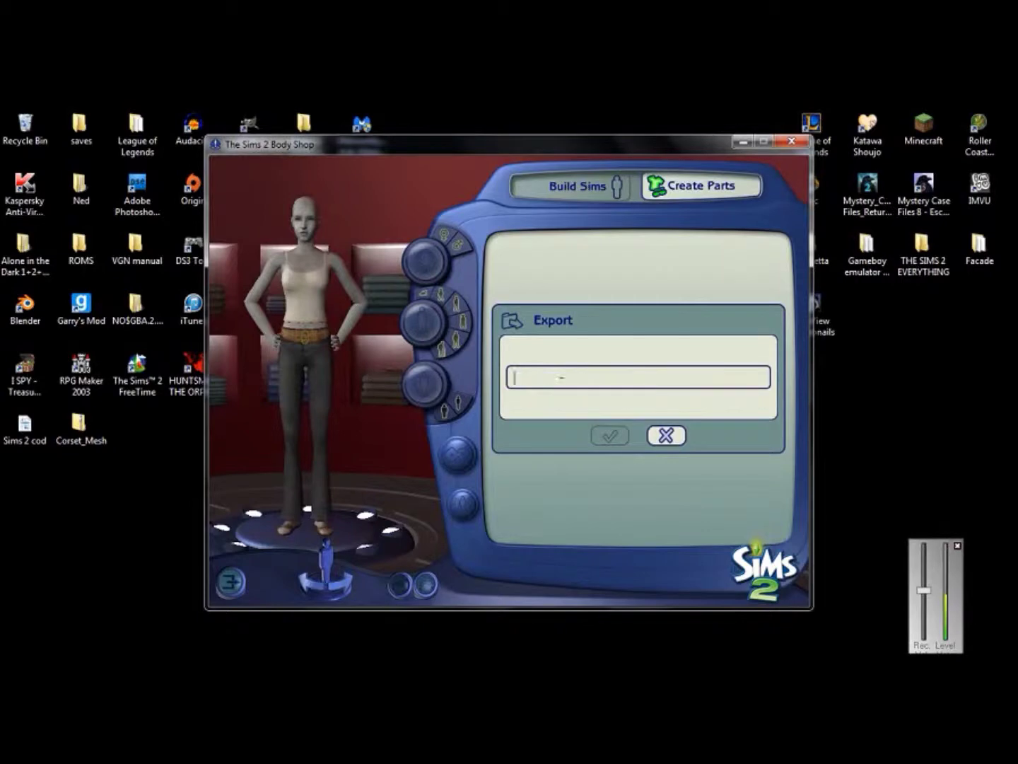
{"action": "type", "text": "Alpha_tute"}
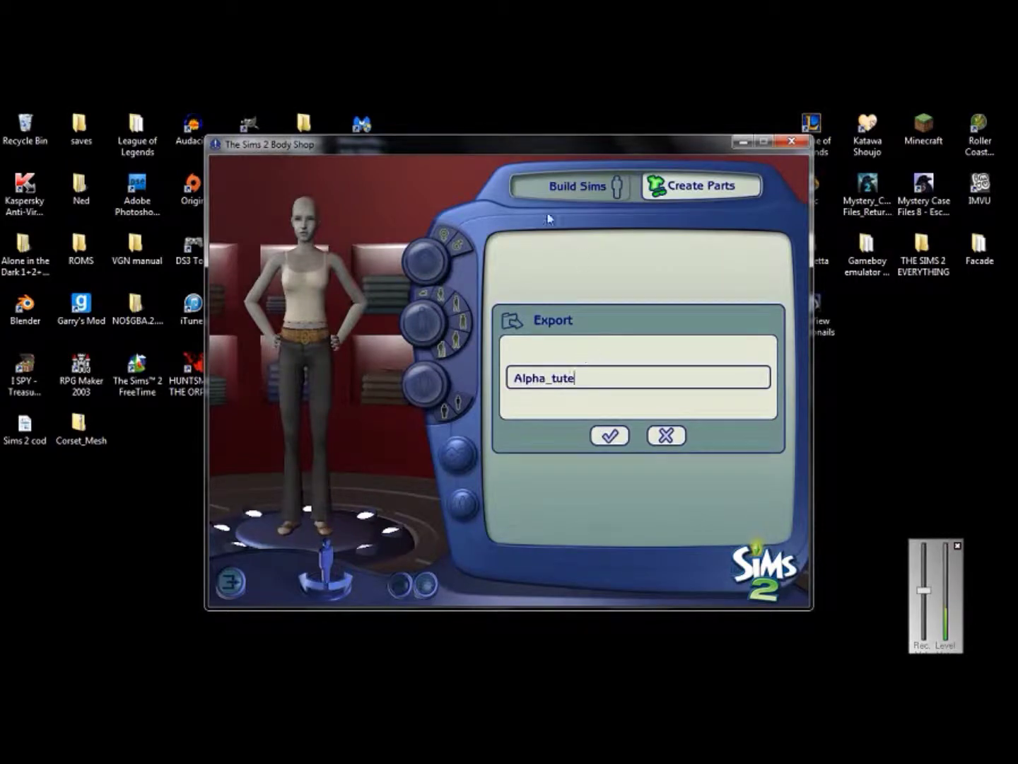
{"action": "left_click", "coordinate": [609, 437]}
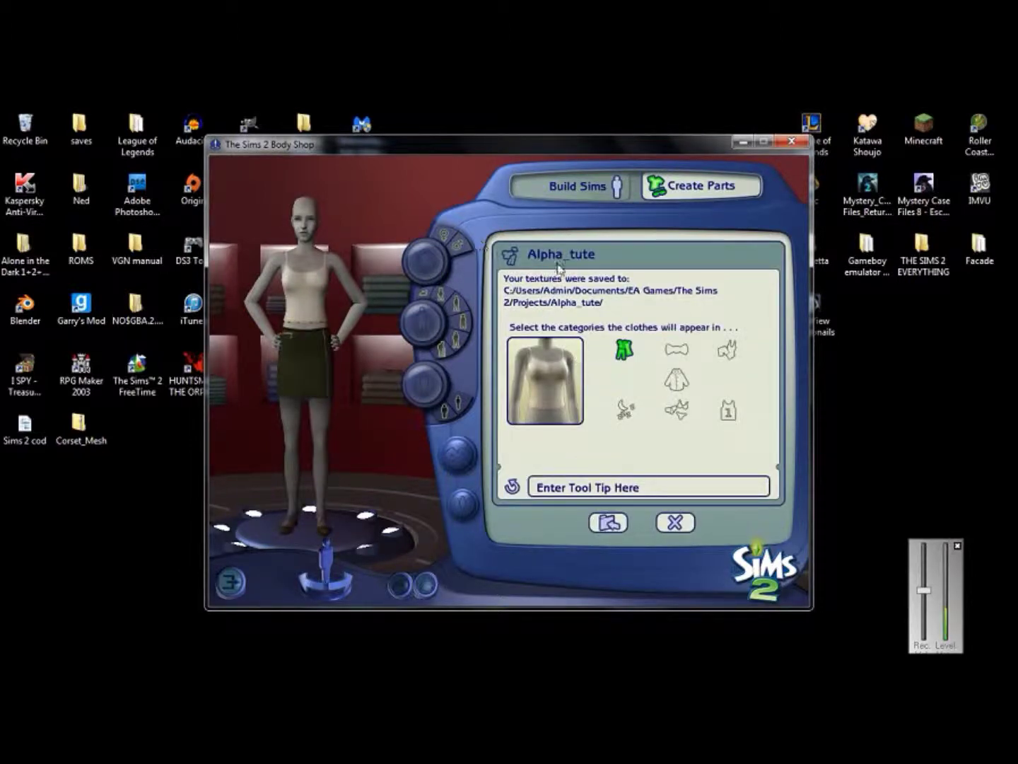
{"action": "left_click", "coordinate": [741, 142]}
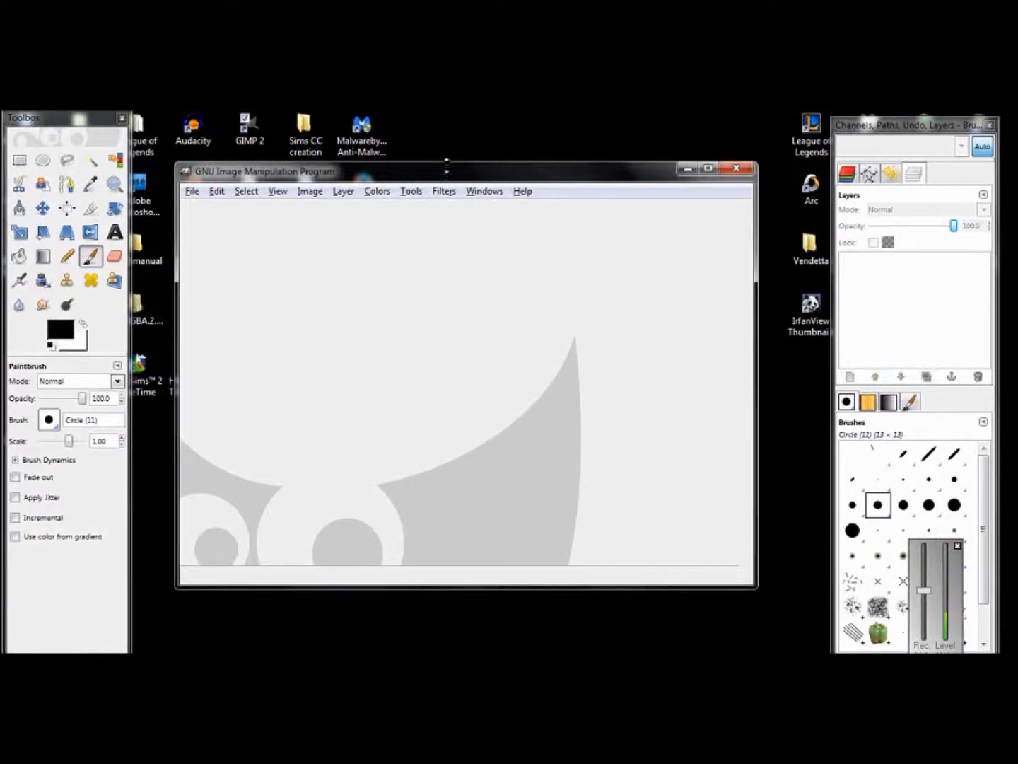
Step: Move the empty GIMP image window down and to the right
{"action": "left_click_drag", "start_coordinate": [466, 166], "coordinate": [508, 183]}
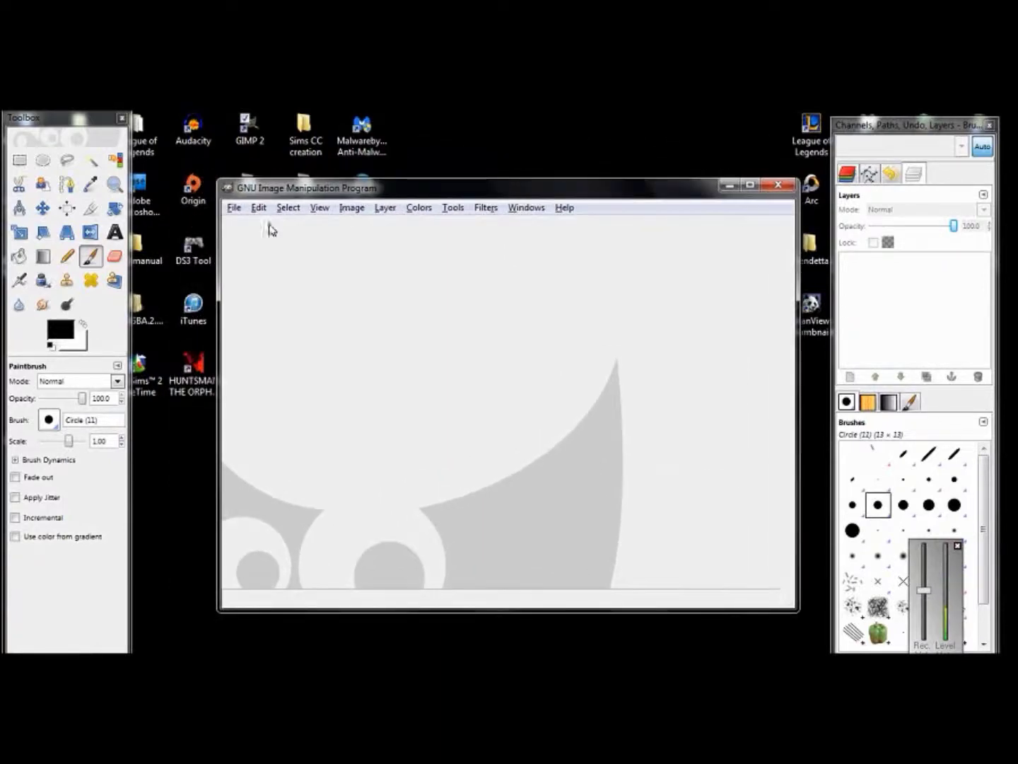
Step: Open top~stdMatBaseTextureName_alpha.bmp from Documents > EA Games > The Sims 2 > Projects > Alpha_tute
{"action": "left_click", "coordinate": [233, 210]}
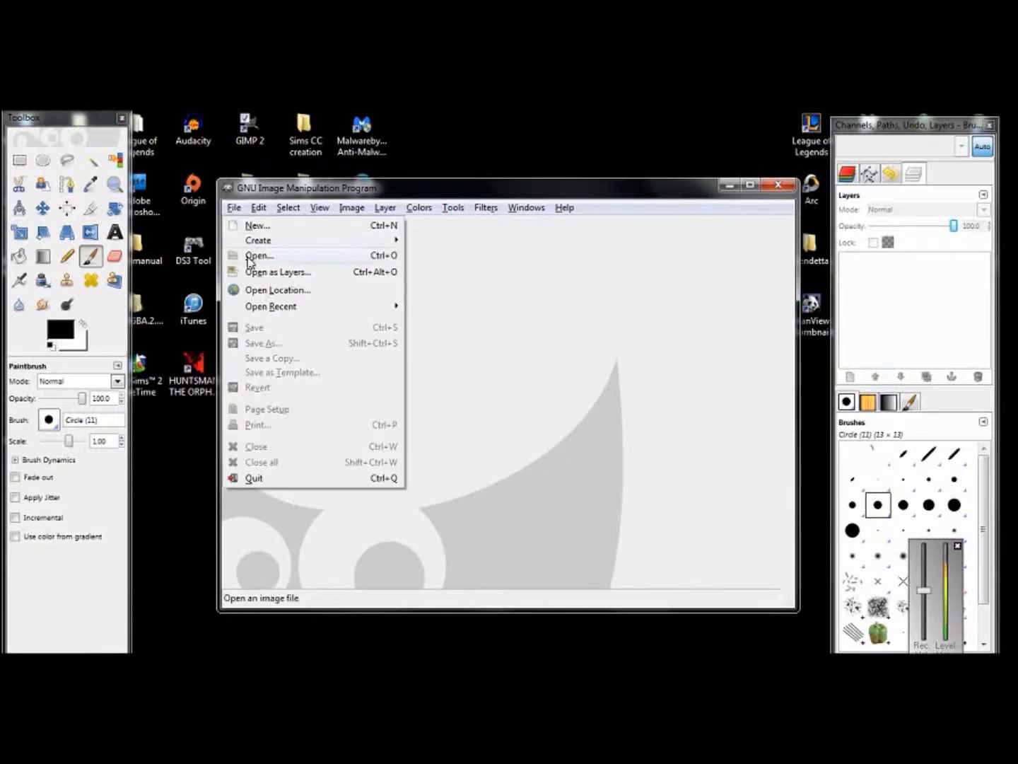
{"action": "left_click", "coordinate": [249, 262]}
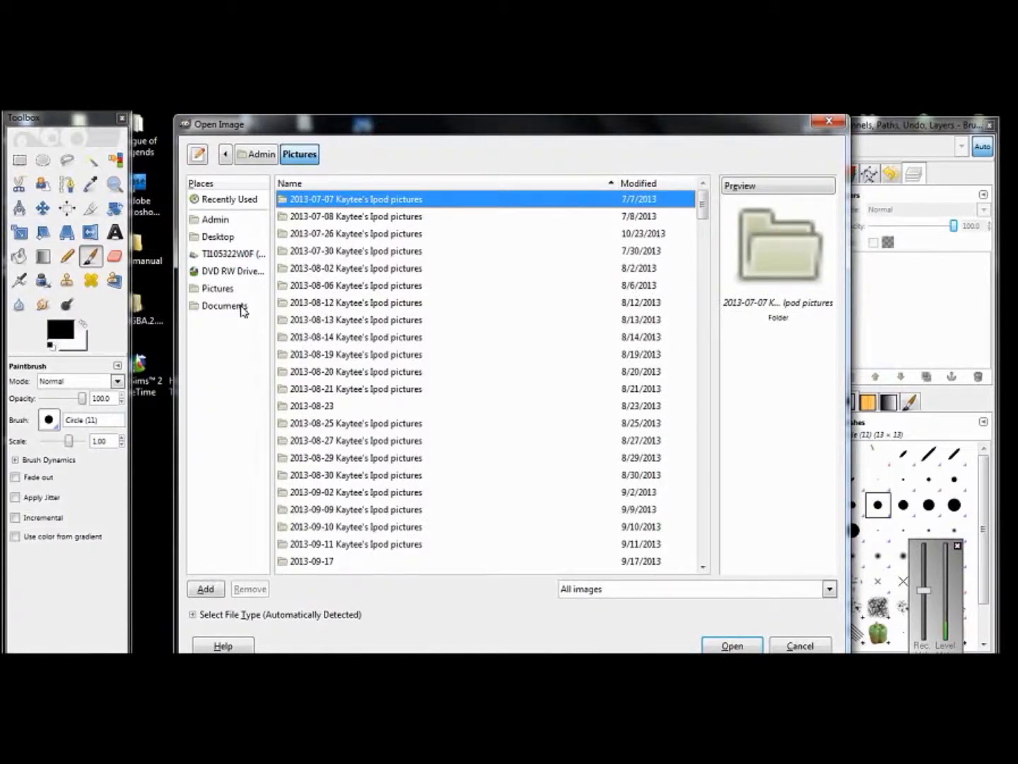
{"action": "left_click", "coordinate": [241, 307]}
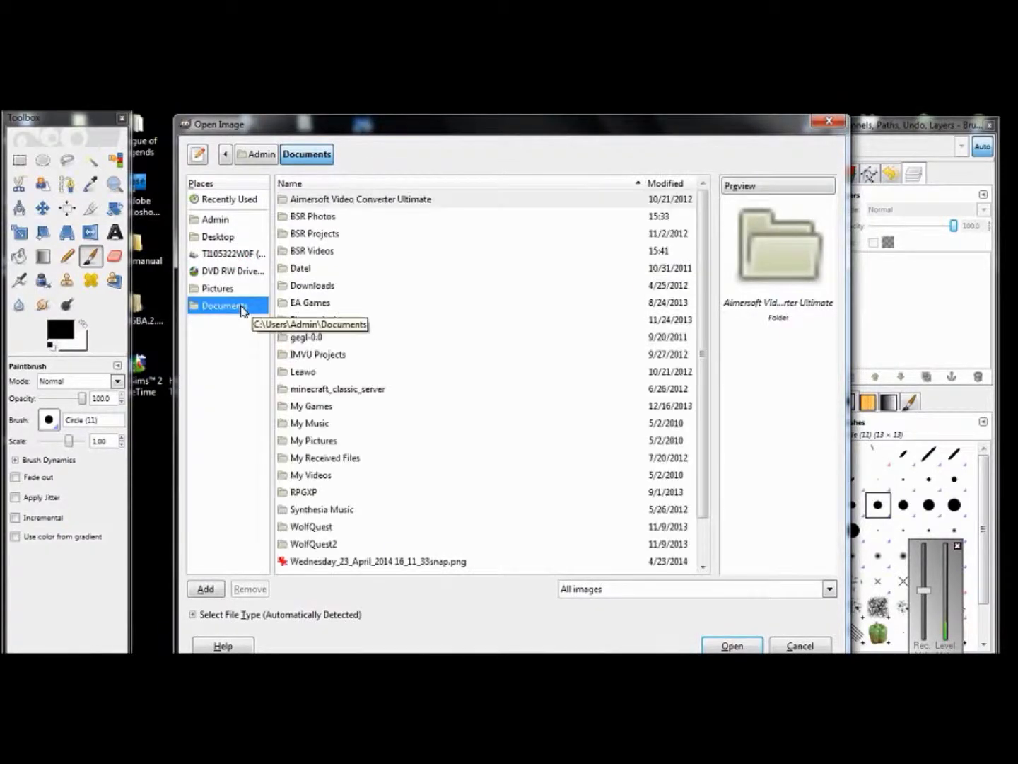
{"action": "left_click", "coordinate": [305, 302]}
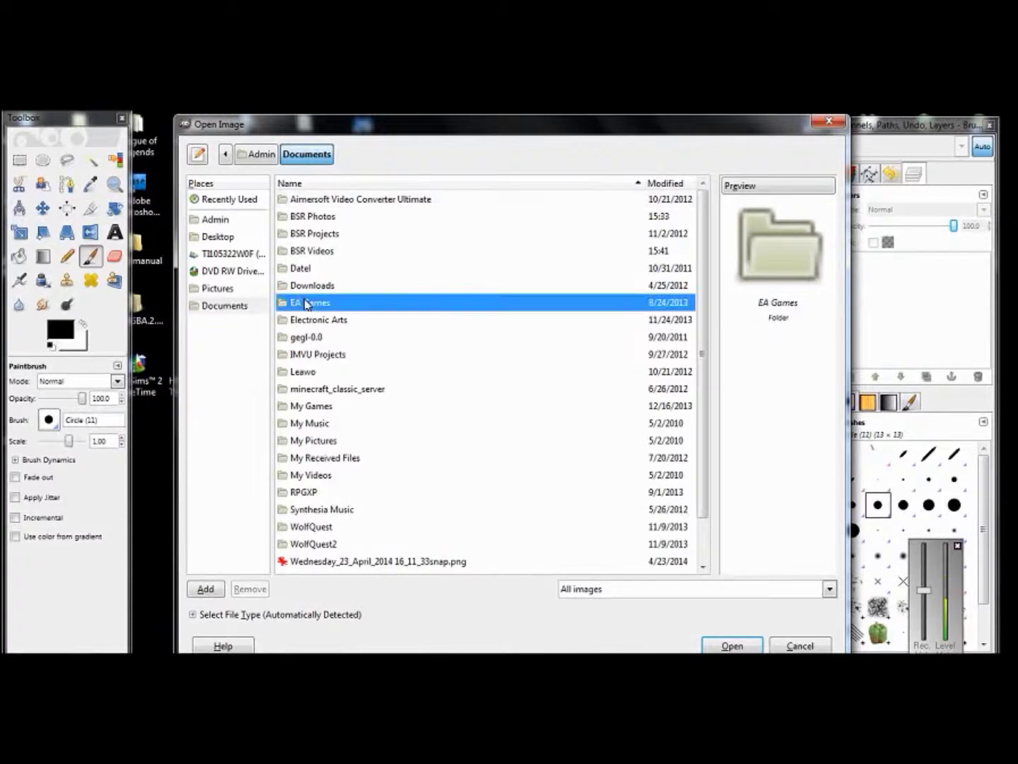
{"action": "double_click", "coordinate": [369, 299]}
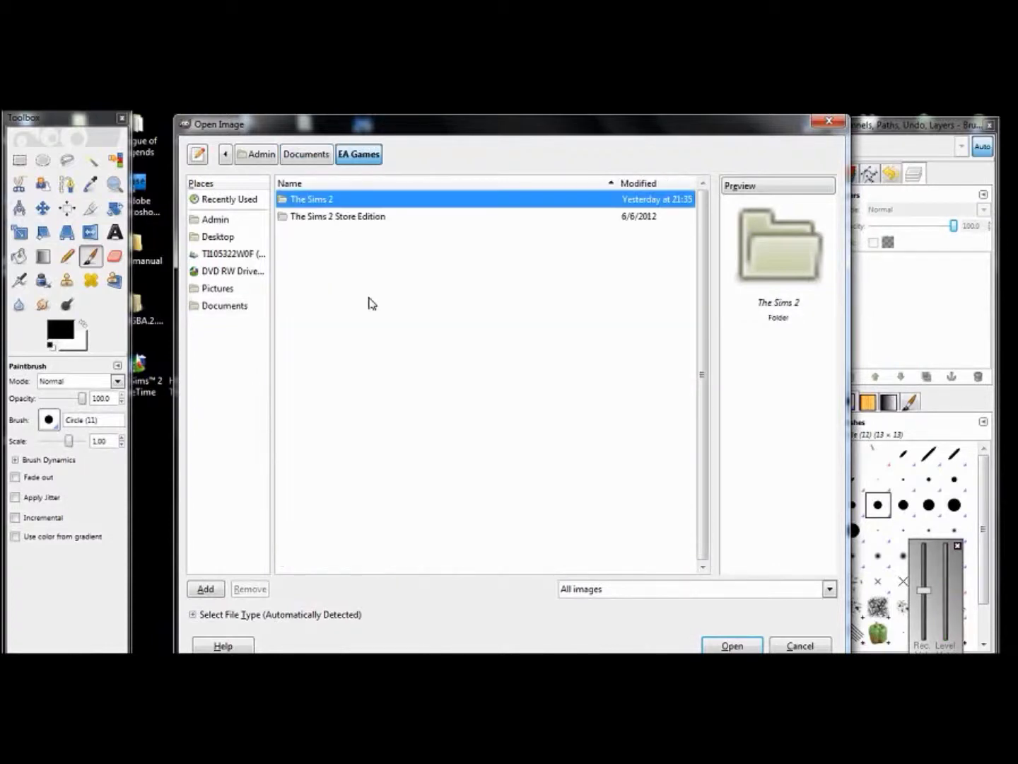
{"action": "double_click", "coordinate": [314, 204]}
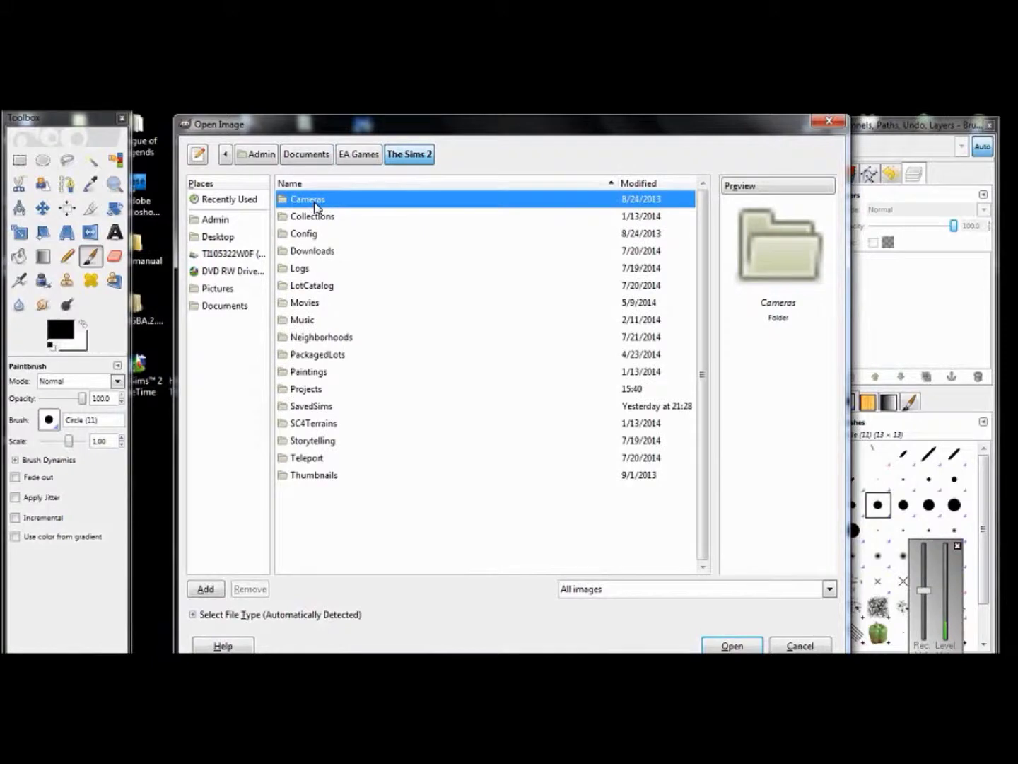
{"action": "left_click", "coordinate": [316, 391]}
{"action": "double_click", "coordinate": [316, 393]}
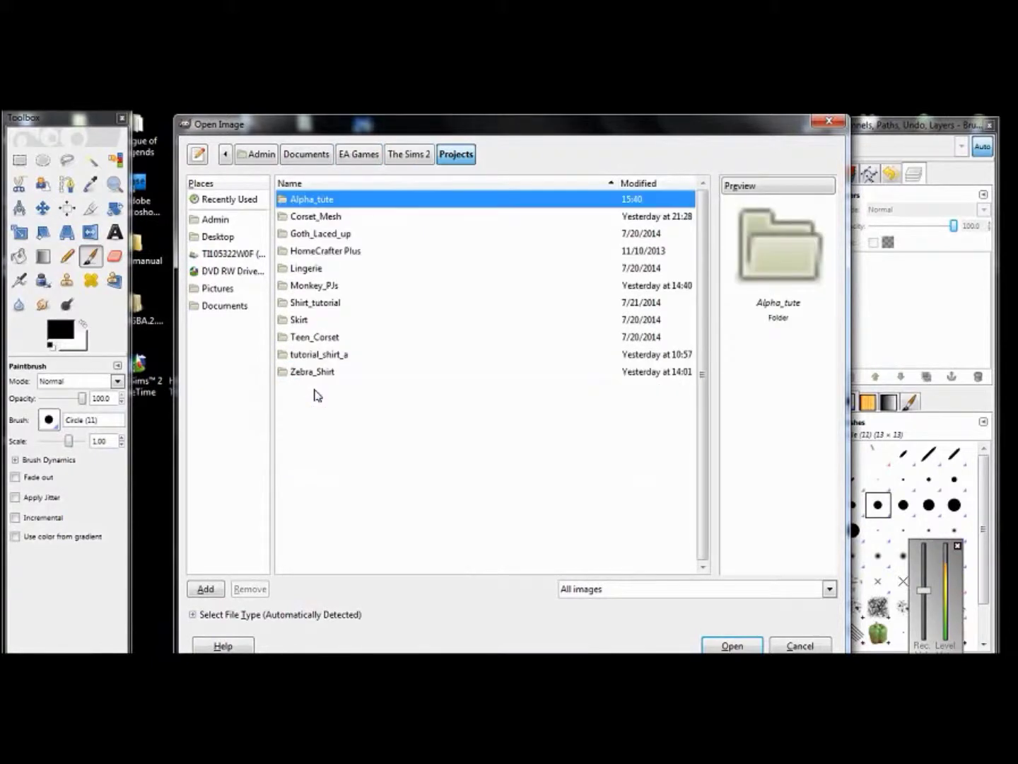
{"action": "double_click", "coordinate": [337, 205]}
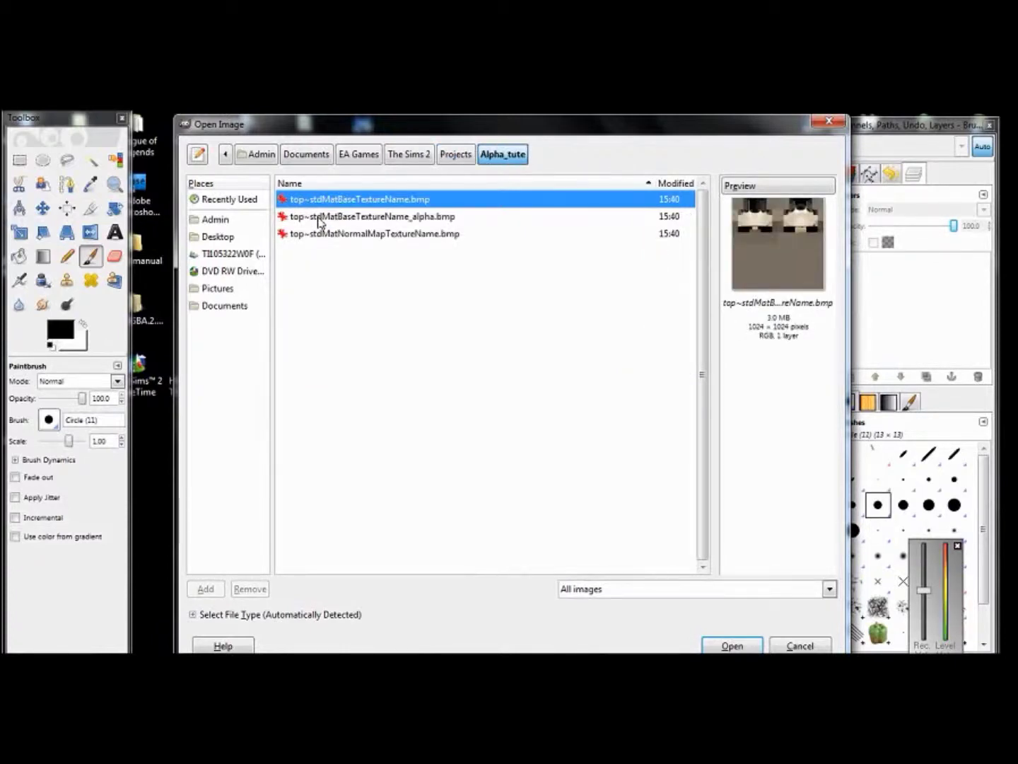
{"action": "left_click", "coordinate": [320, 219]}
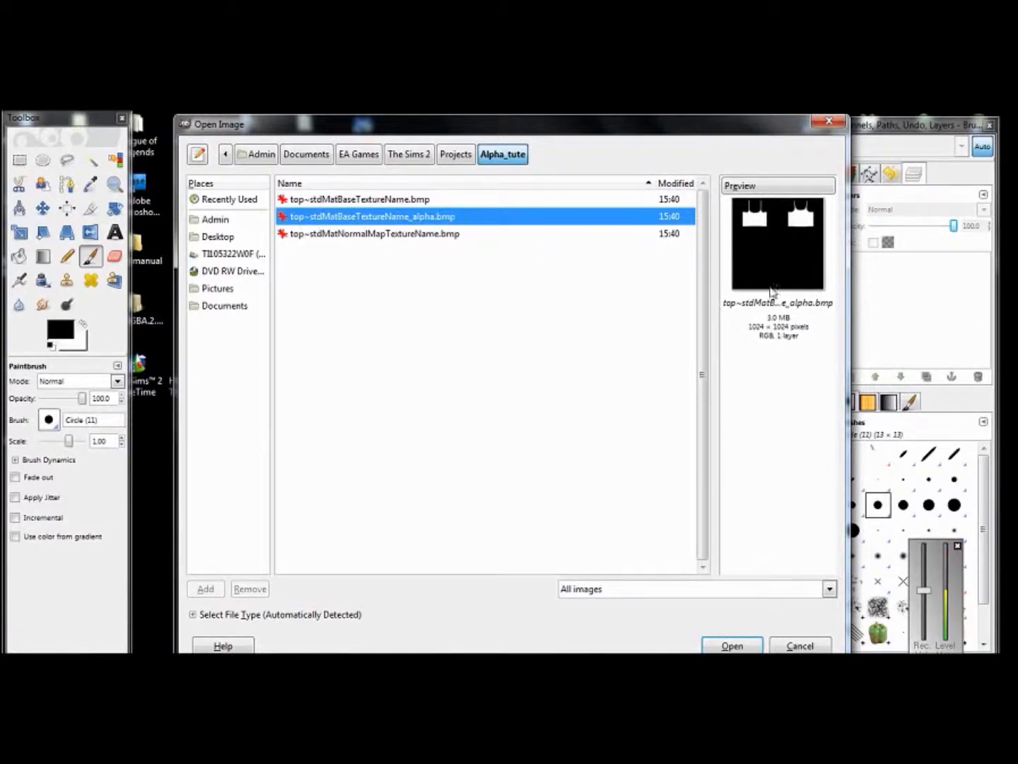
{"action": "double_click", "coordinate": [417, 217]}
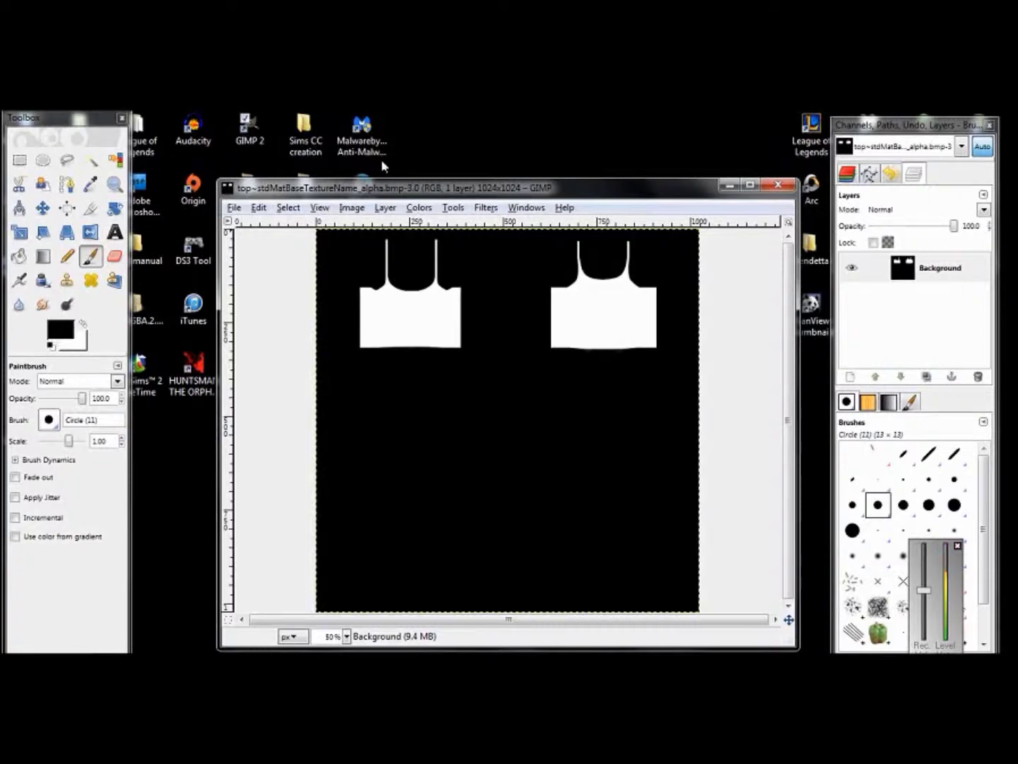
Step: Select a band across the right top's lower edge, fill it black and save
{"action": "left_click", "coordinate": [21, 173]}
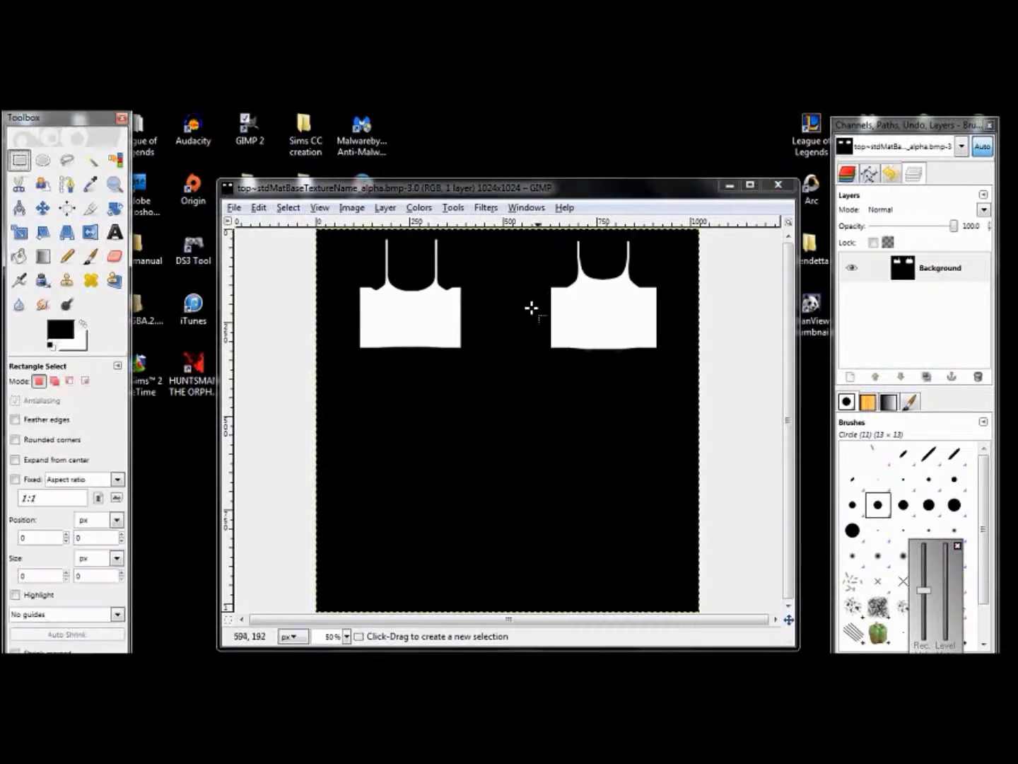
{"action": "left_click_drag", "start_coordinate": [550, 335], "coordinate": [665, 363]}
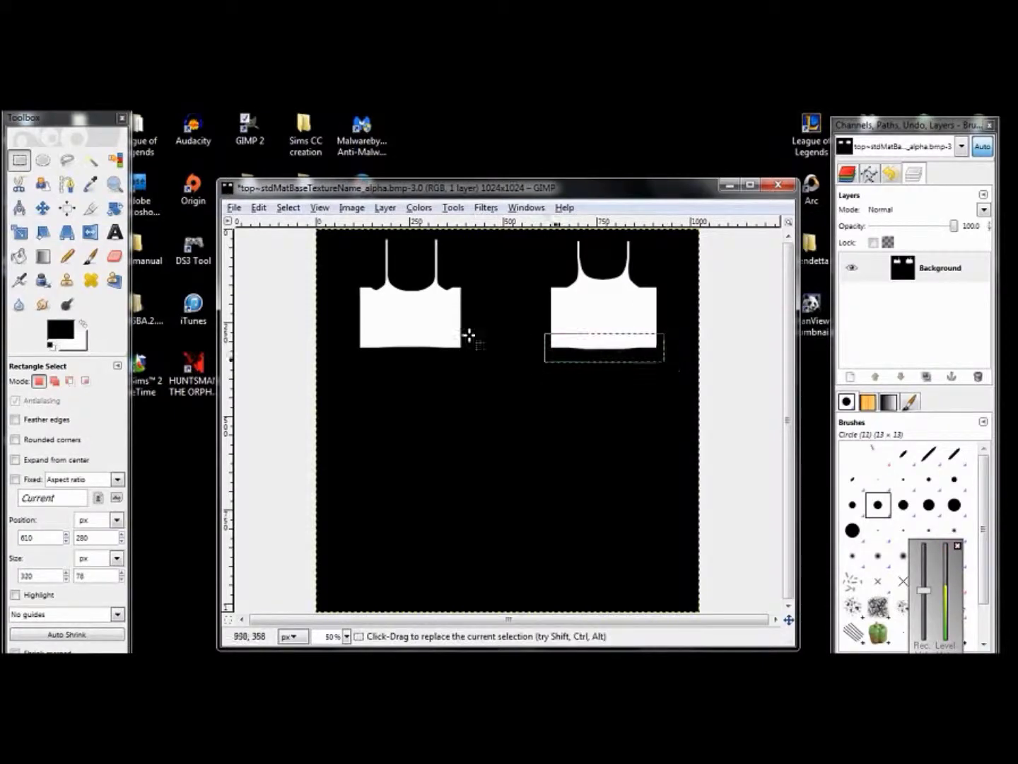
{"action": "left_click", "coordinate": [258, 207]}
{"action": "left_click", "coordinate": [300, 424]}
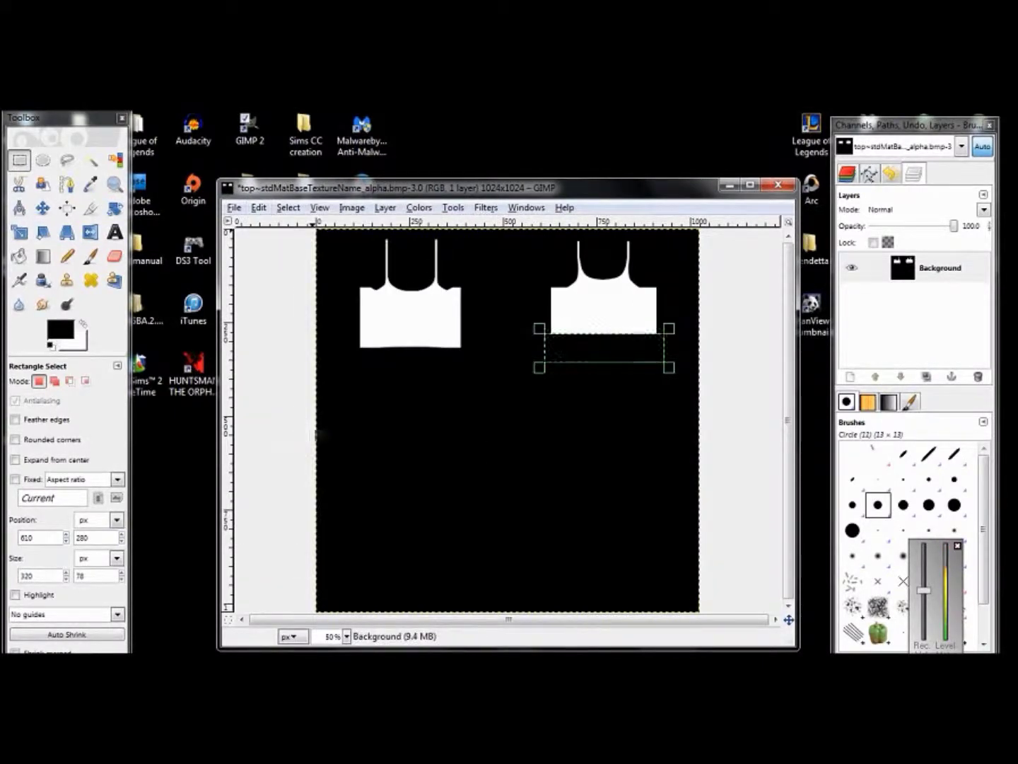
{"action": "key", "text": "ctrl"}
{"action": "key", "text": "ctrl+s"}
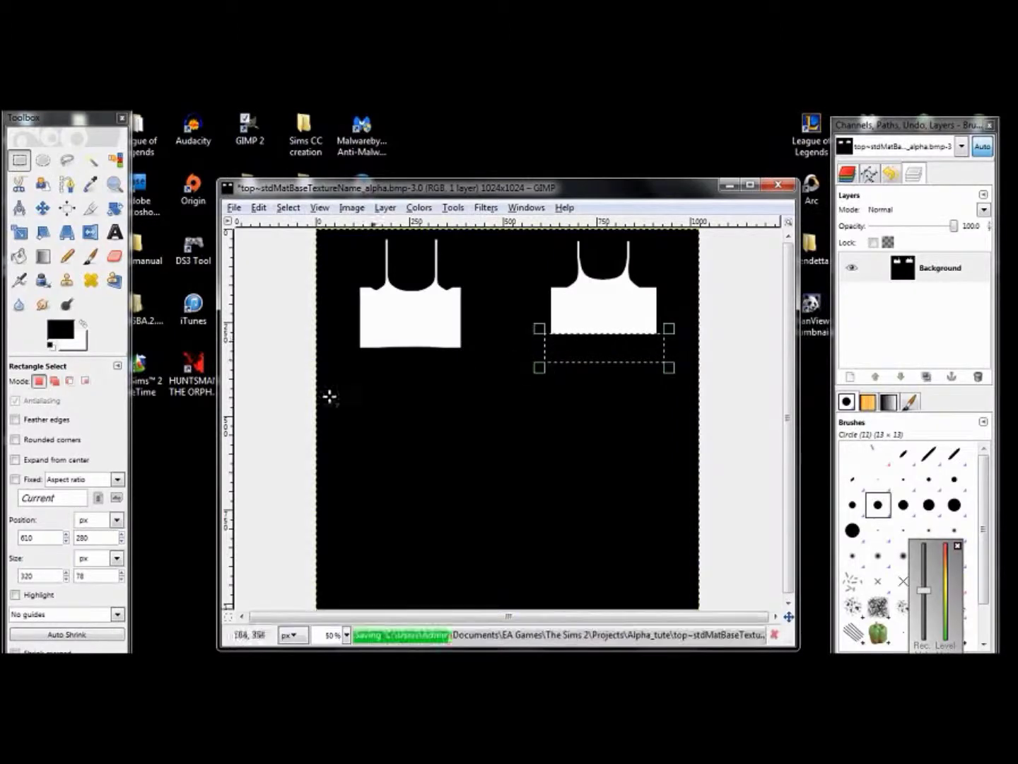
Step: Preview the cropped top on the rotated Sim, then resave the restored full-length texture
{"action": "key", "text": "alt+Tab"}
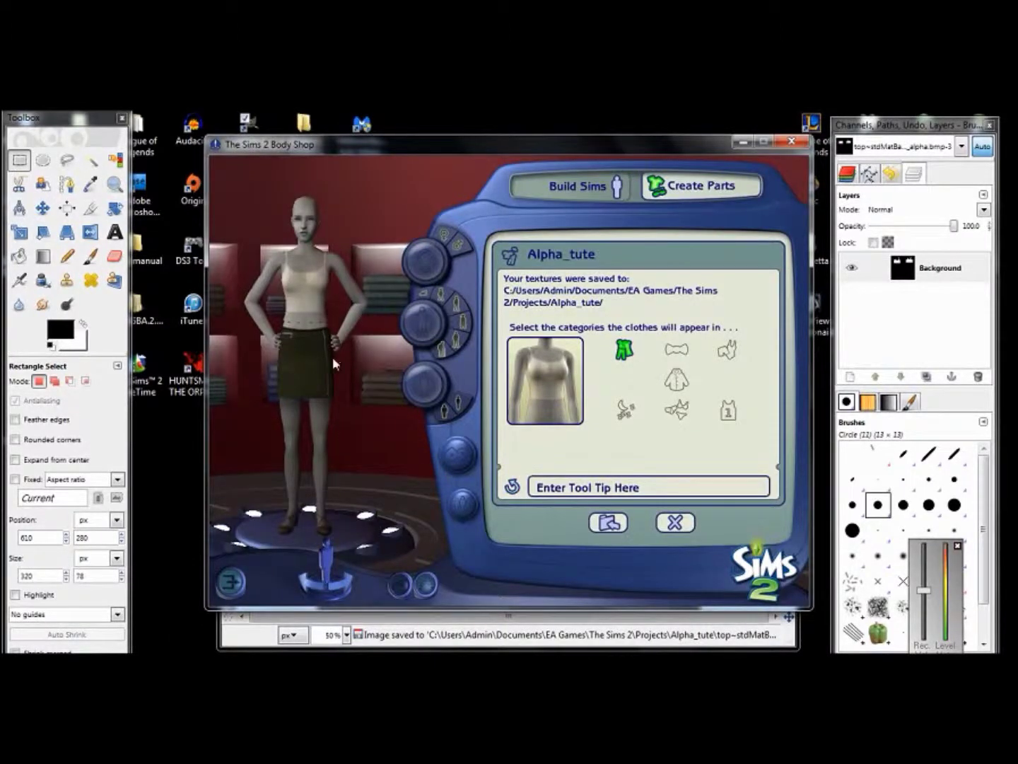
{"action": "left_click_drag", "start_coordinate": [333, 356], "coordinate": [495, 358]}
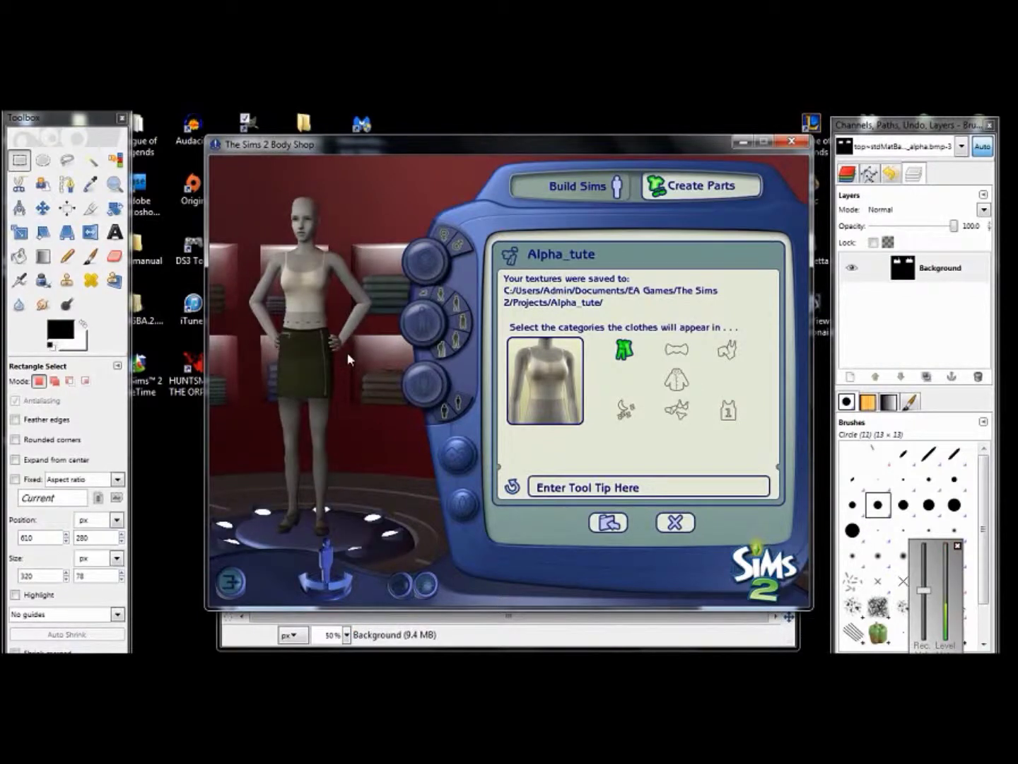
{"action": "key", "text": "alt+Tab"}
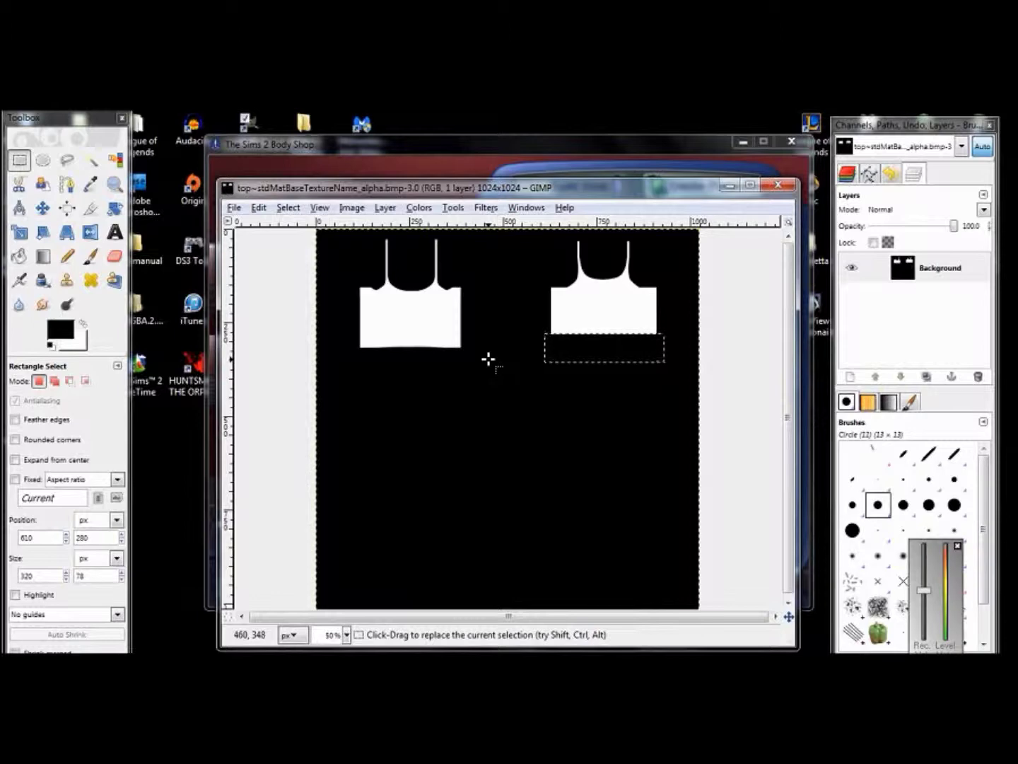
{"action": "key", "text": "ctrl+s"}
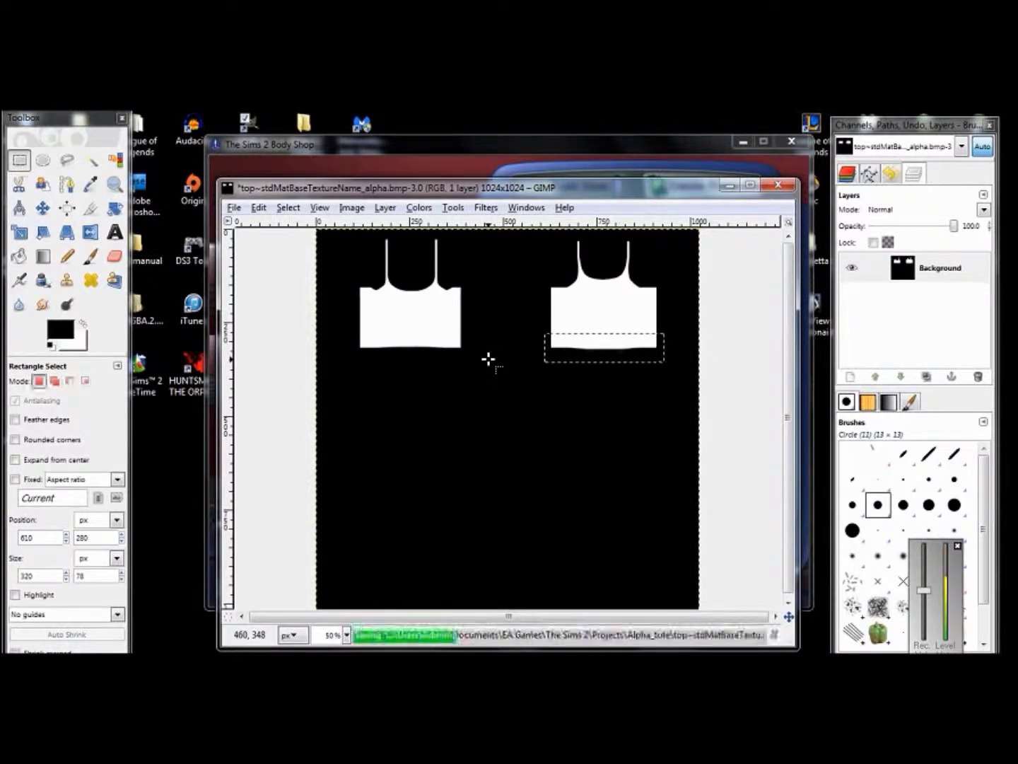
{"action": "left_click", "coordinate": [506, 143]}
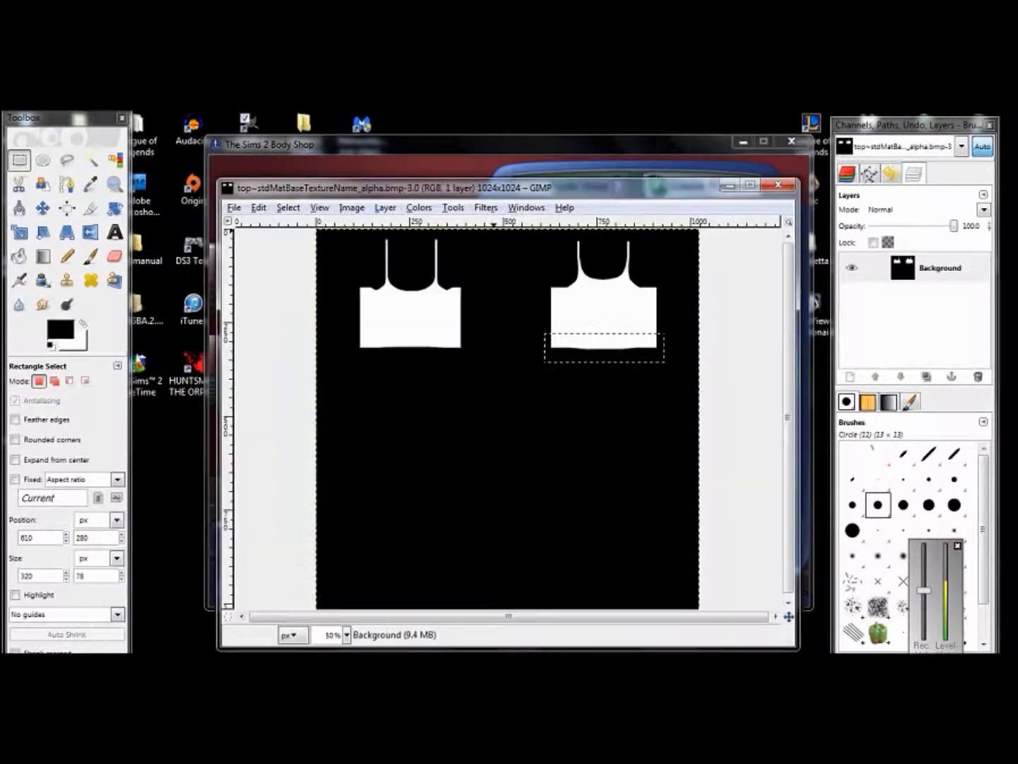
Step: Fill the bottom band with mid-grey 888888 and save the texture
{"action": "left_click", "coordinate": [237, 633]}
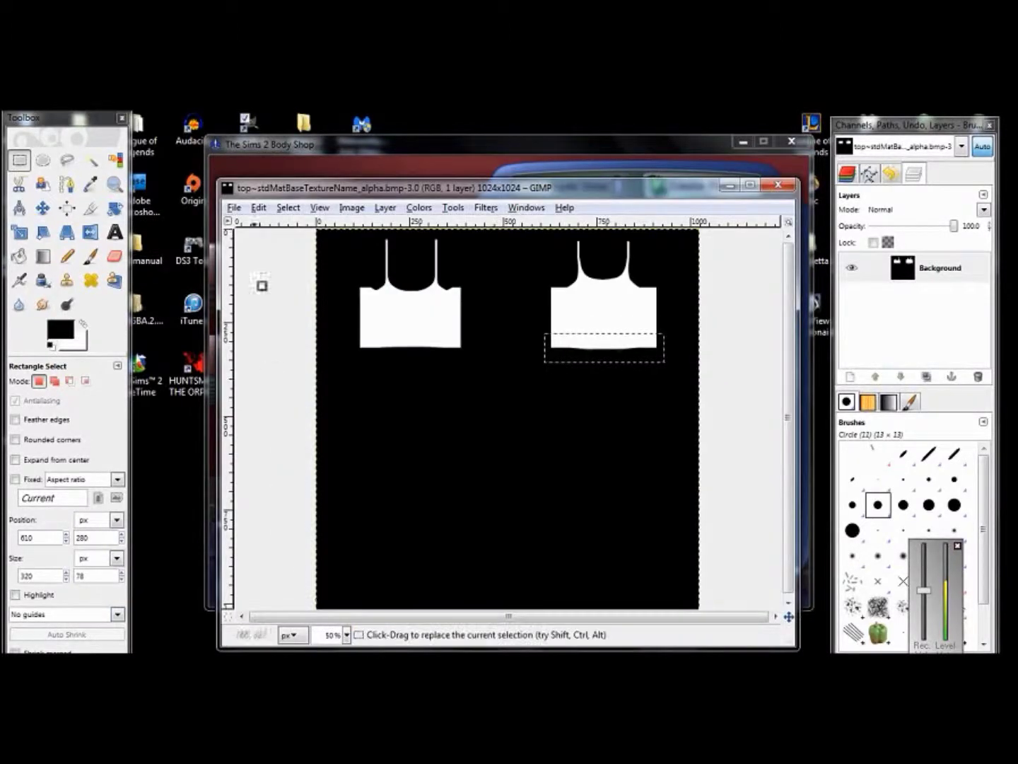
{"action": "left_click", "coordinate": [61, 329]}
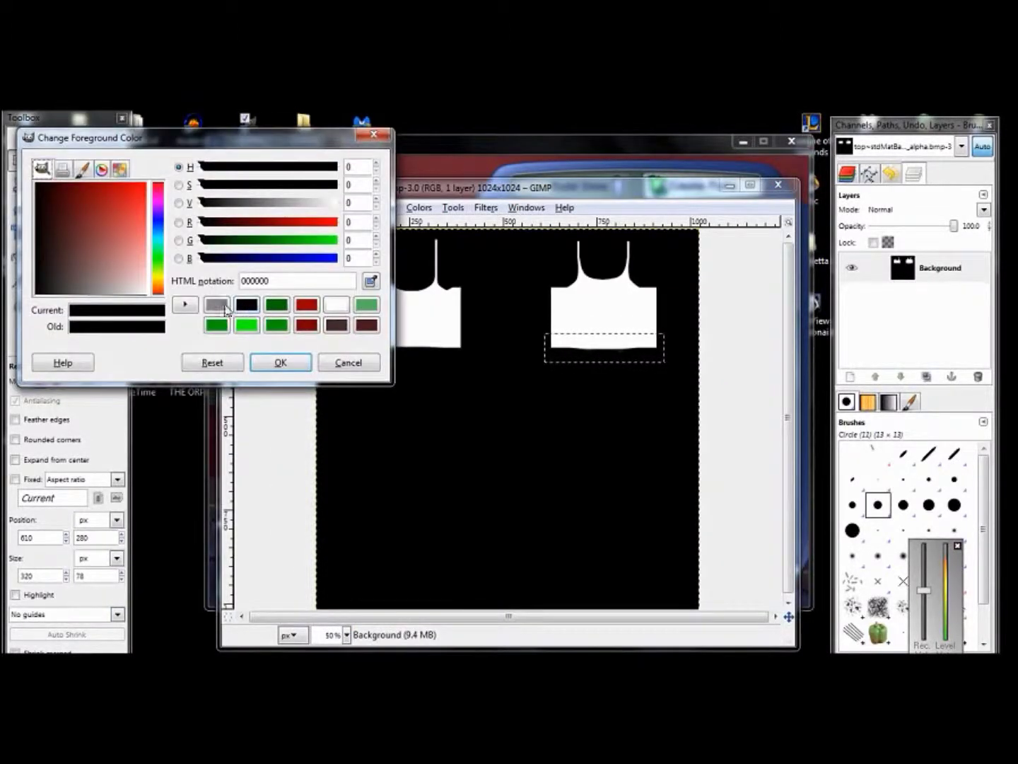
{"action": "left_click", "coordinate": [220, 306]}
{"action": "left_click", "coordinate": [280, 362]}
{"action": "left_click", "coordinate": [259, 207]}
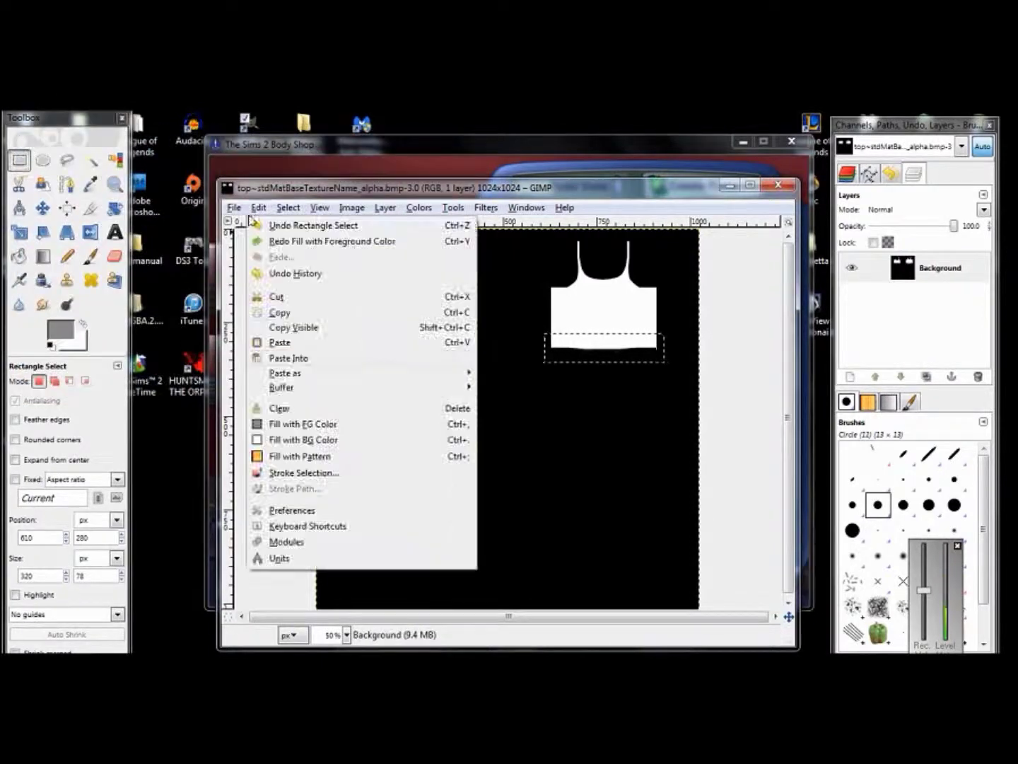
{"action": "left_click", "coordinate": [289, 424]}
{"action": "key", "text": "ctrl+s"}
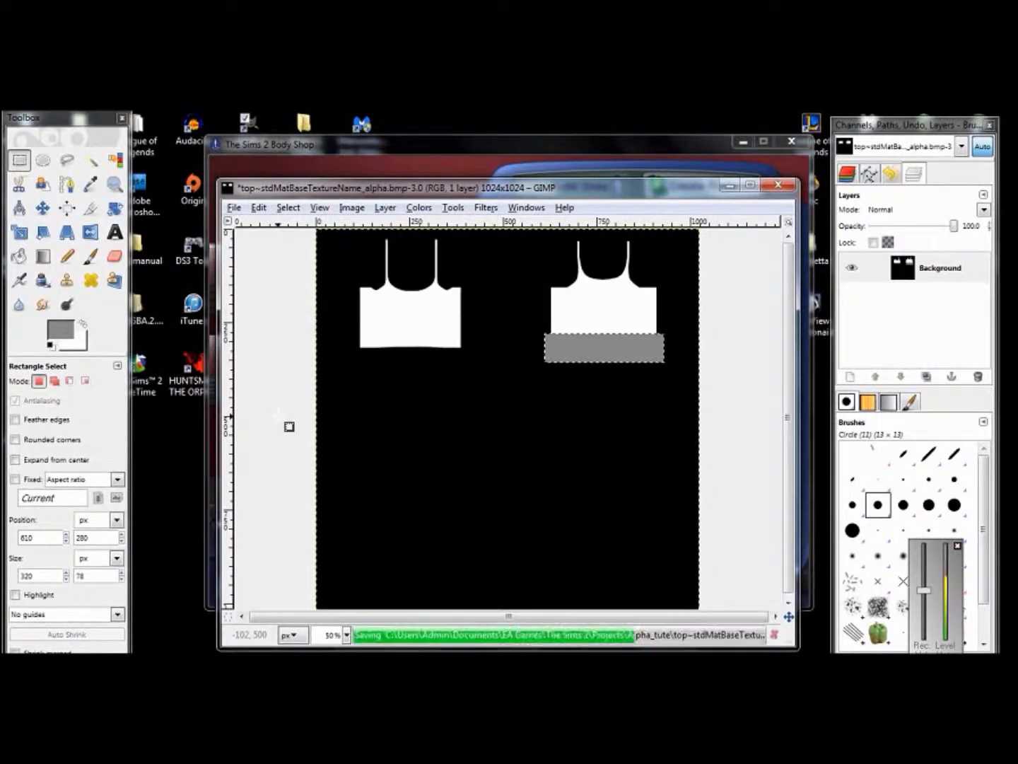
Step: Refresh the Body Shop preview, zoom in on the semi-transparent hem, then return to GIMP
{"action": "left_click", "coordinate": [339, 144]}
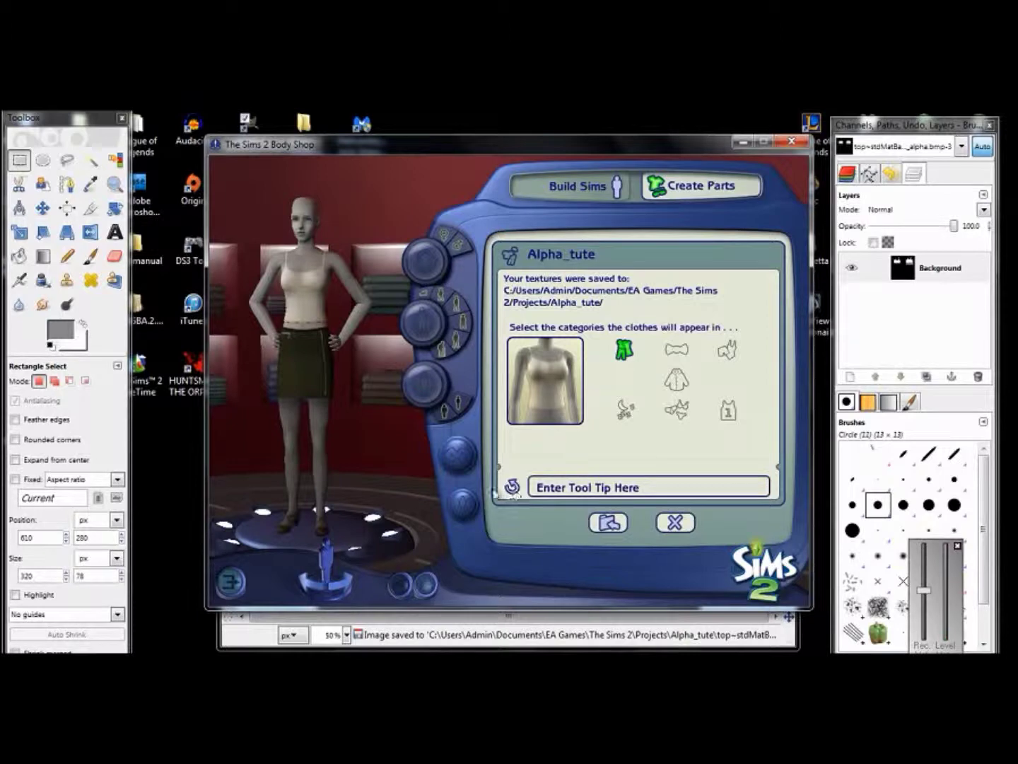
{"action": "left_click", "coordinate": [515, 487]}
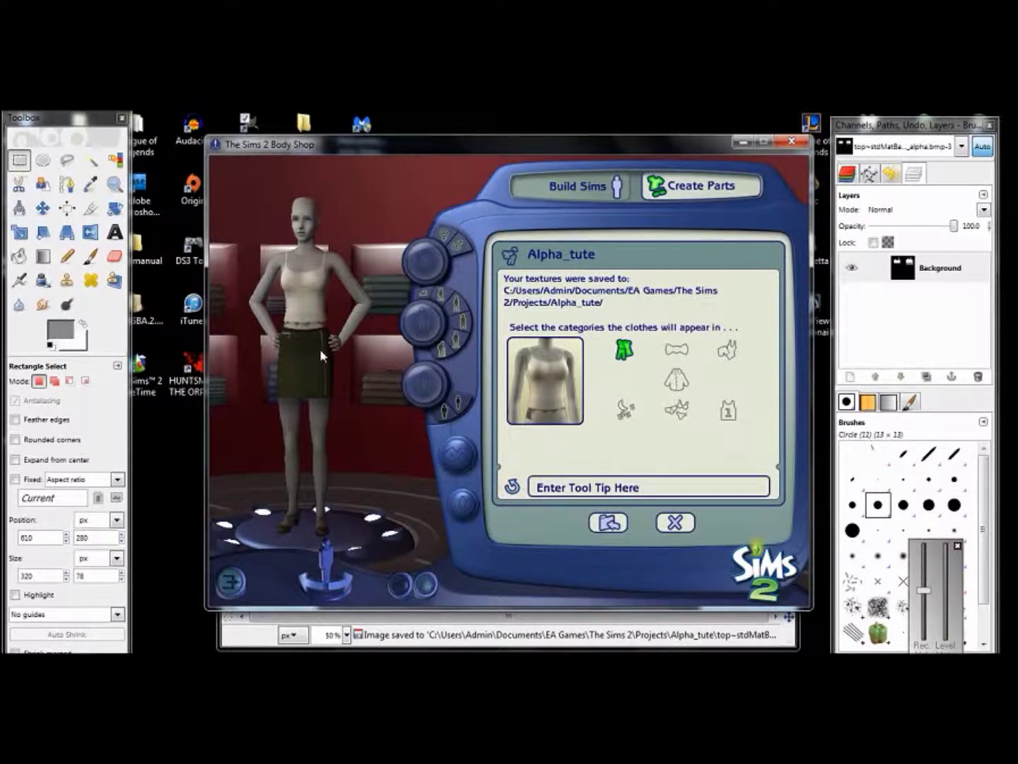
{"action": "scroll", "coordinate": [312, 325], "scroll_direction": "up", "scroll_amount": 5}
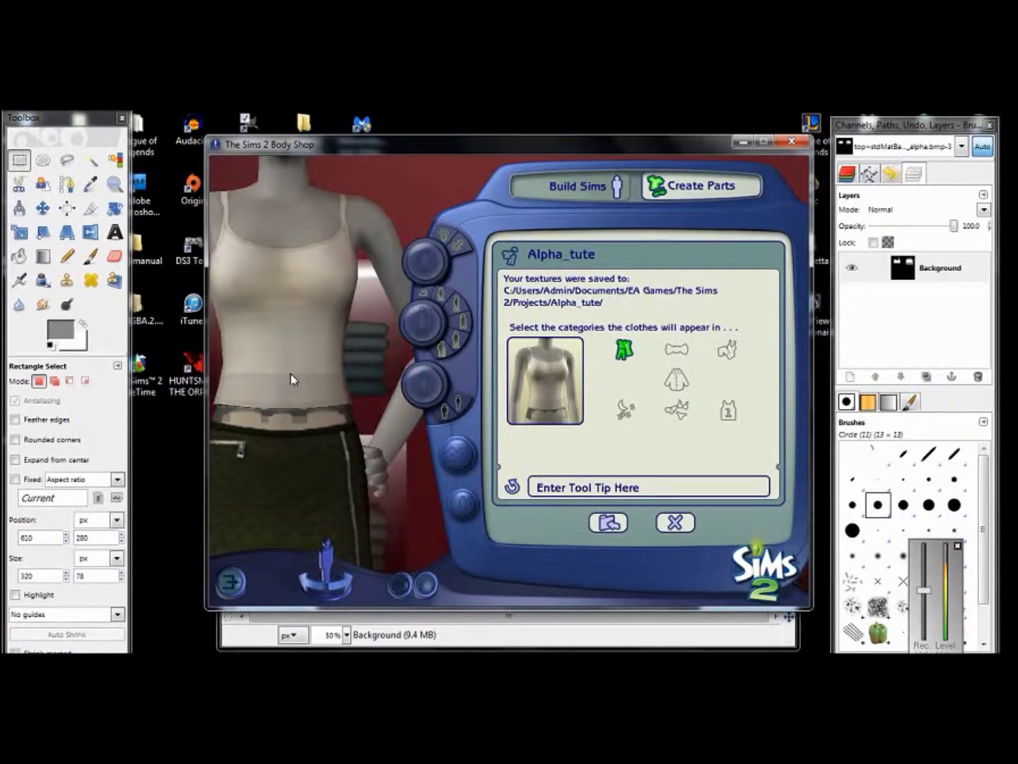
{"action": "key", "text": "alt+Tab"}
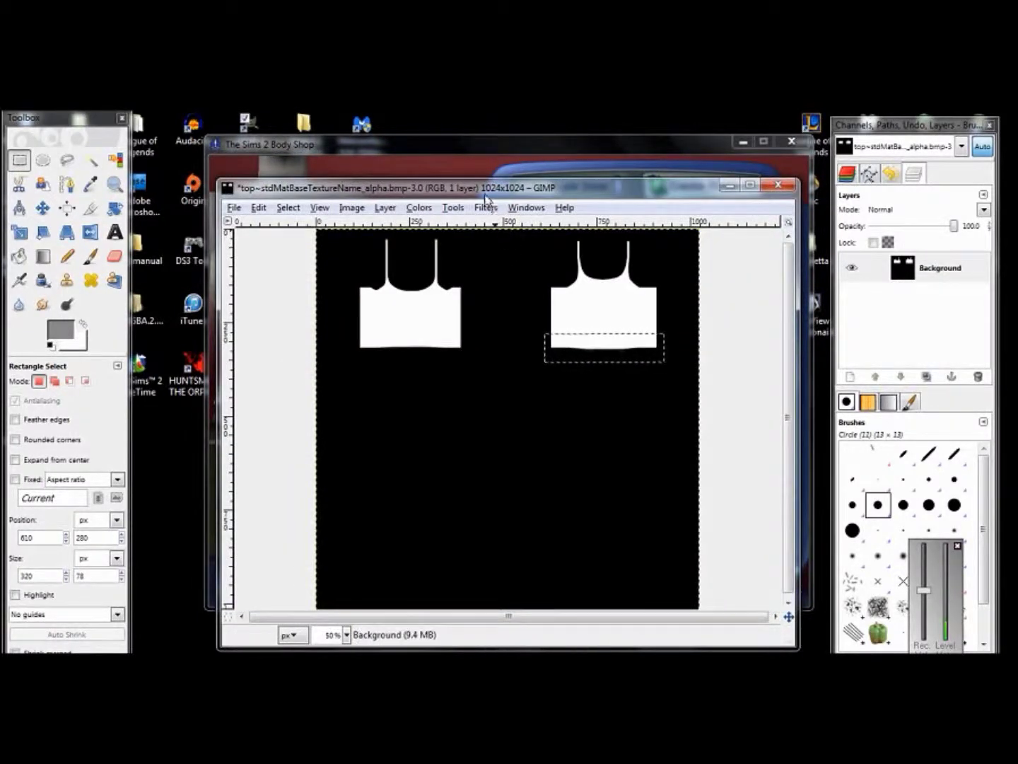
Step: Move the image window up and resave the texture with the white hem restored
{"action": "left_click_drag", "start_coordinate": [485, 200], "coordinate": [489, 164]}
{"action": "key", "text": "ctrl+s"}
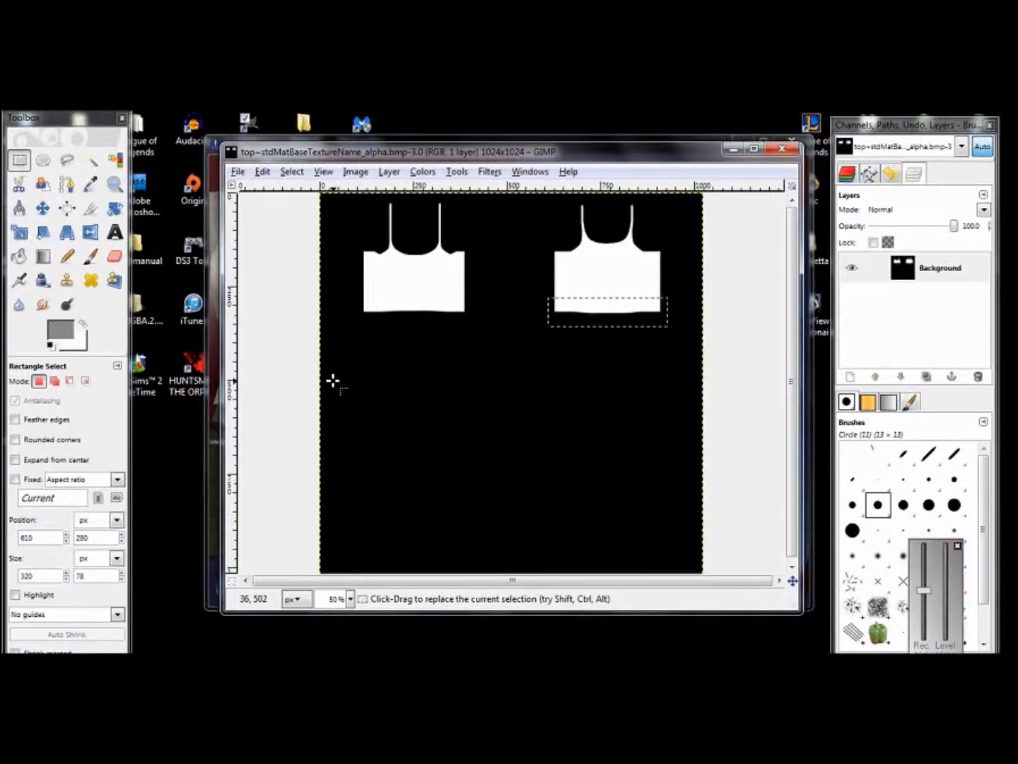
Step: Set the foreground to black and outline a V-shaped selection at the right top's neckline
{"action": "left_click", "coordinate": [60, 329]}
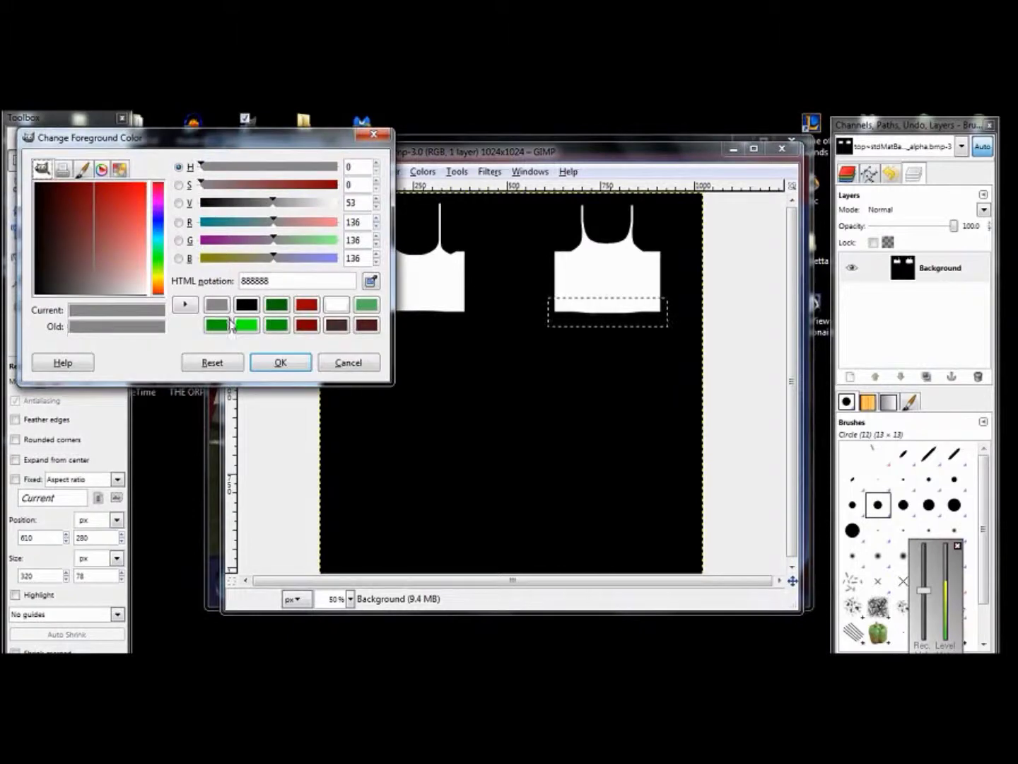
{"action": "left_click", "coordinate": [247, 309]}
{"action": "left_click", "coordinate": [272, 363]}
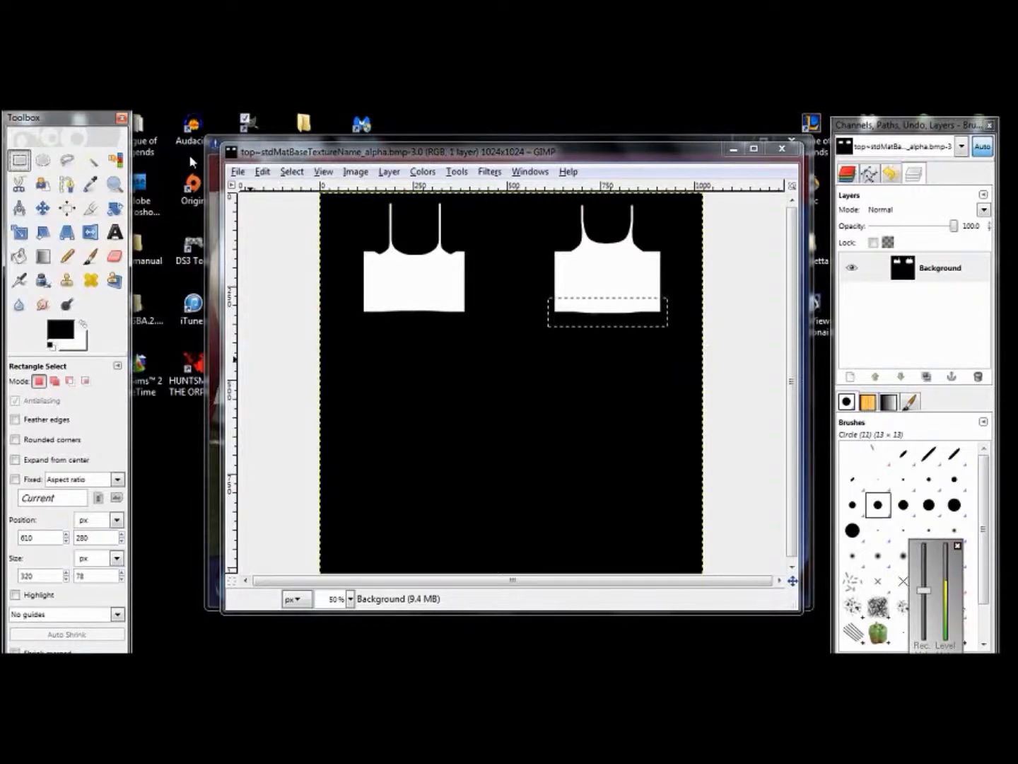
{"action": "left_click", "coordinate": [65, 162]}
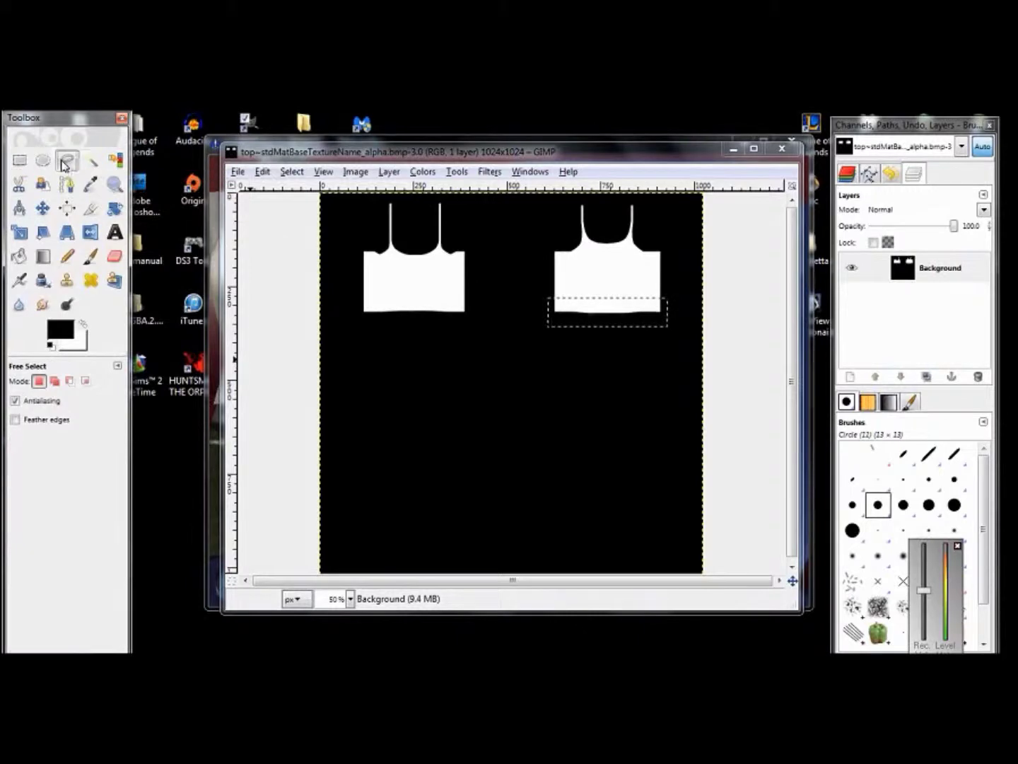
{"action": "left_click", "coordinate": [588, 237]}
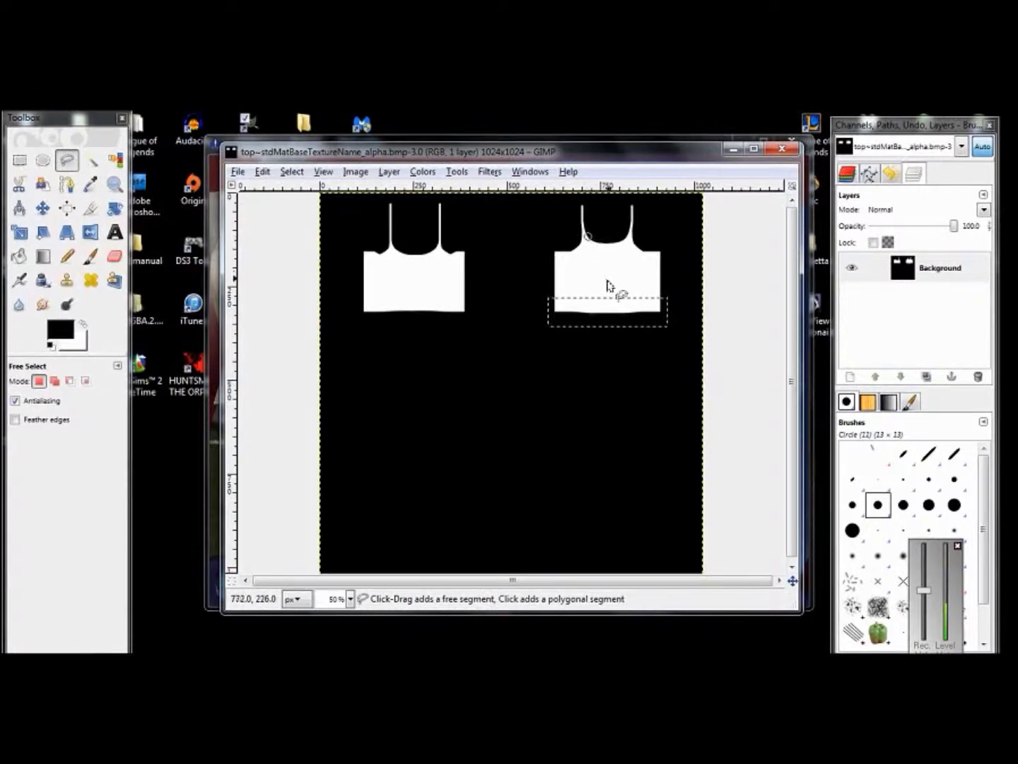
{"action": "left_click", "coordinate": [605, 277]}
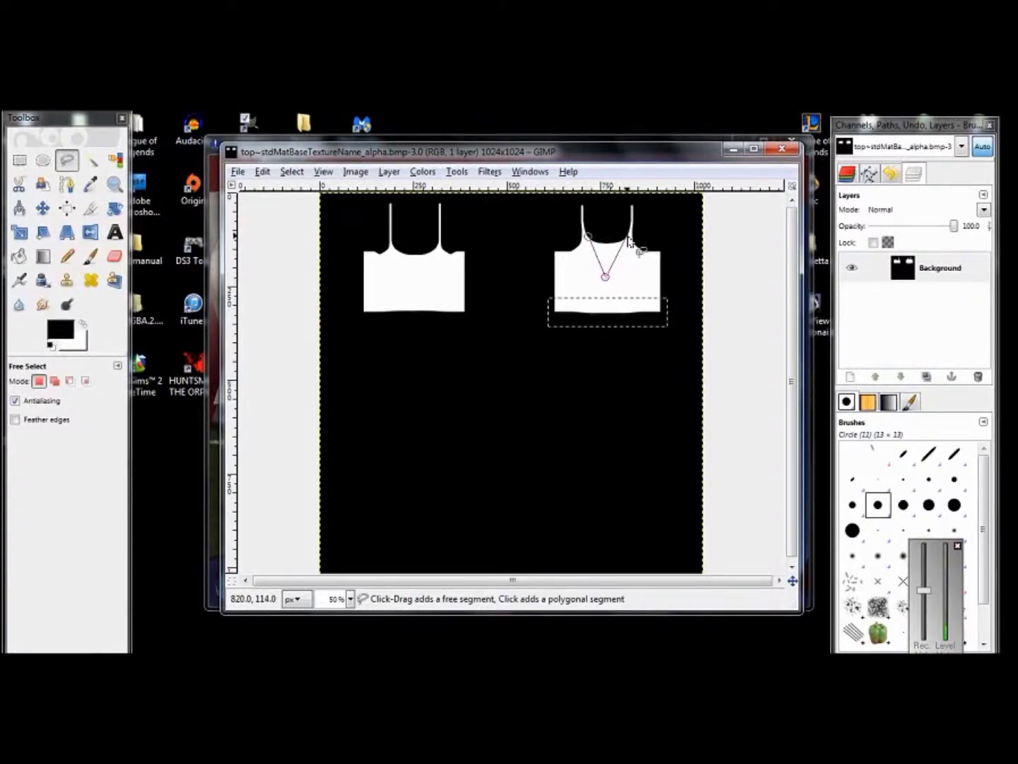
{"action": "left_click", "coordinate": [628, 237]}
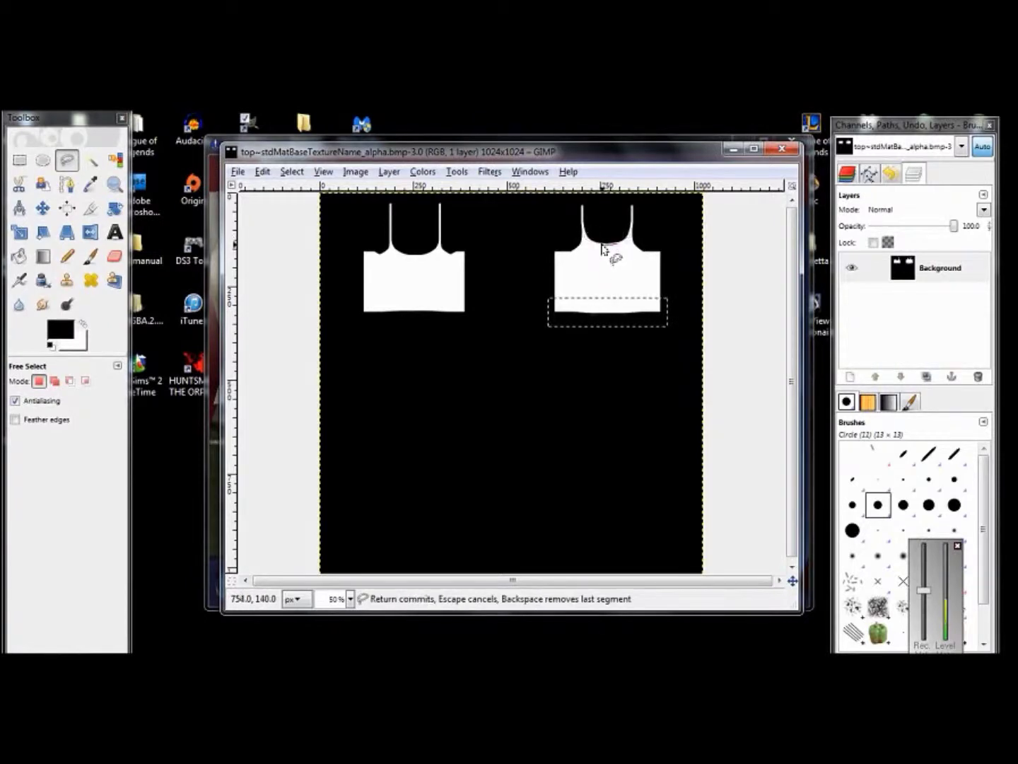
{"action": "left_click", "coordinate": [588, 240]}
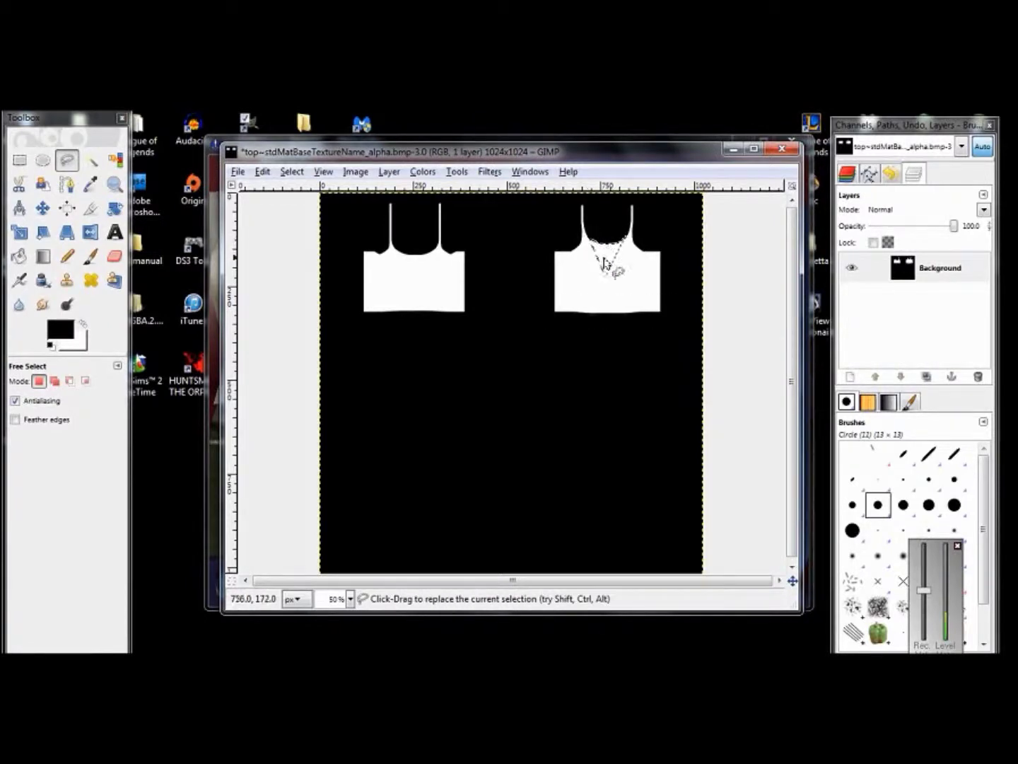
Step: Fill the V-neck selection black and save the texture
{"action": "left_click", "coordinate": [262, 172]}
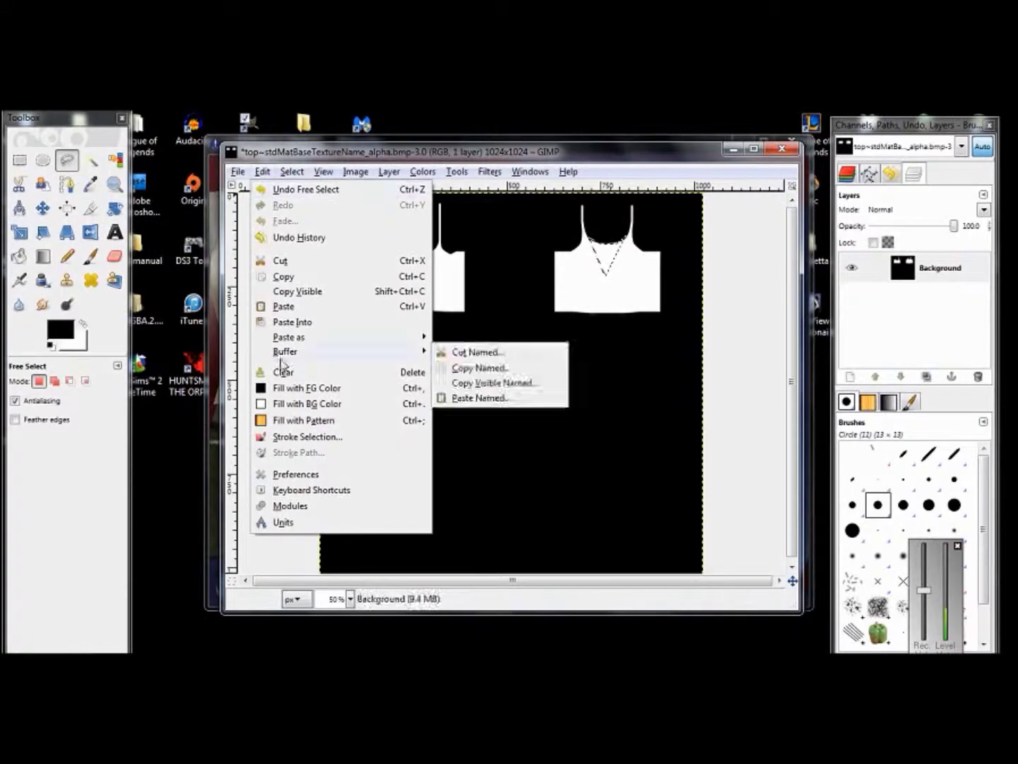
{"action": "left_click", "coordinate": [294, 393]}
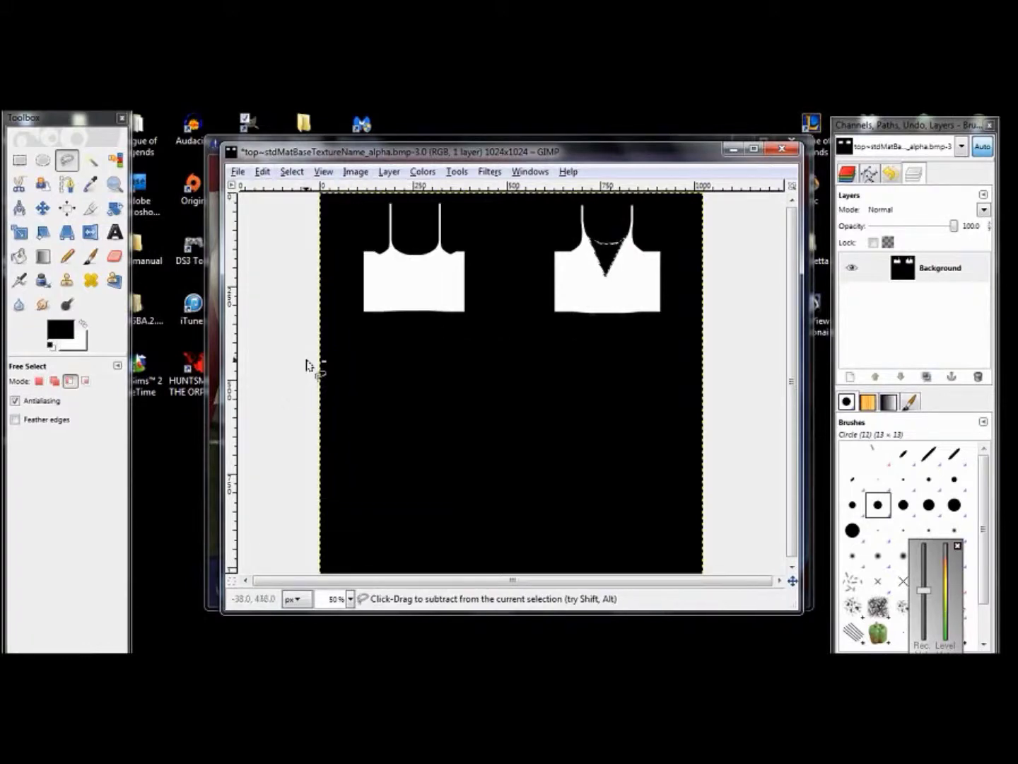
{"action": "key", "text": "ctrl+s"}
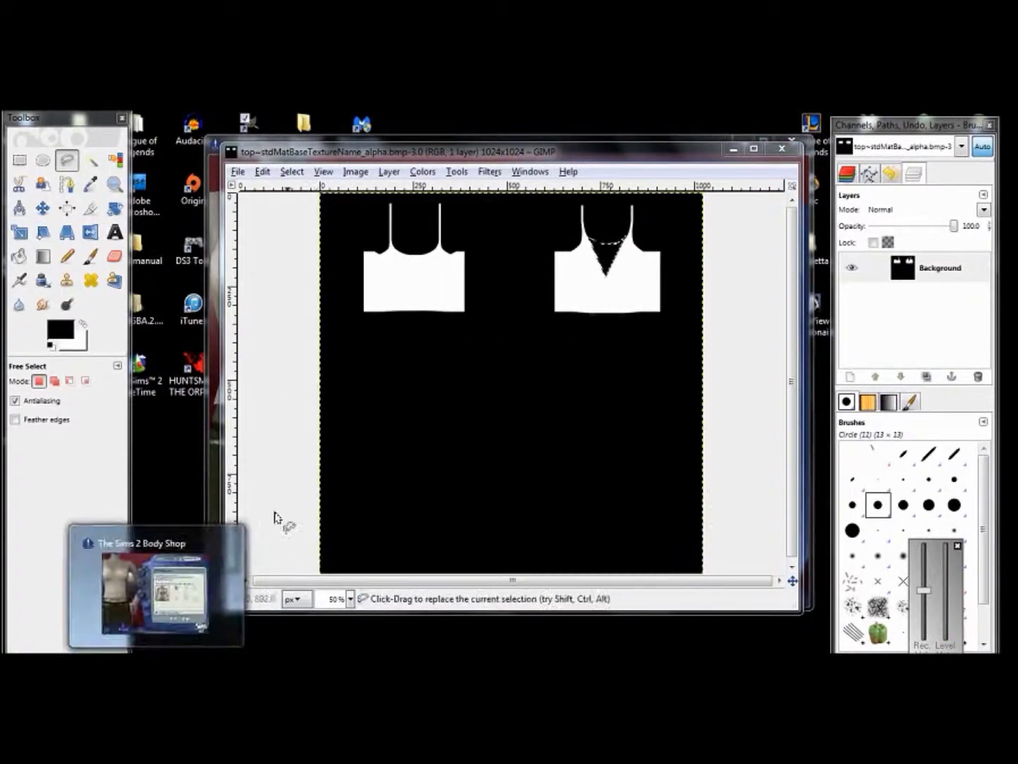
{"action": "left_click", "coordinate": [237, 171]}
{"action": "left_click", "coordinate": [258, 291]}
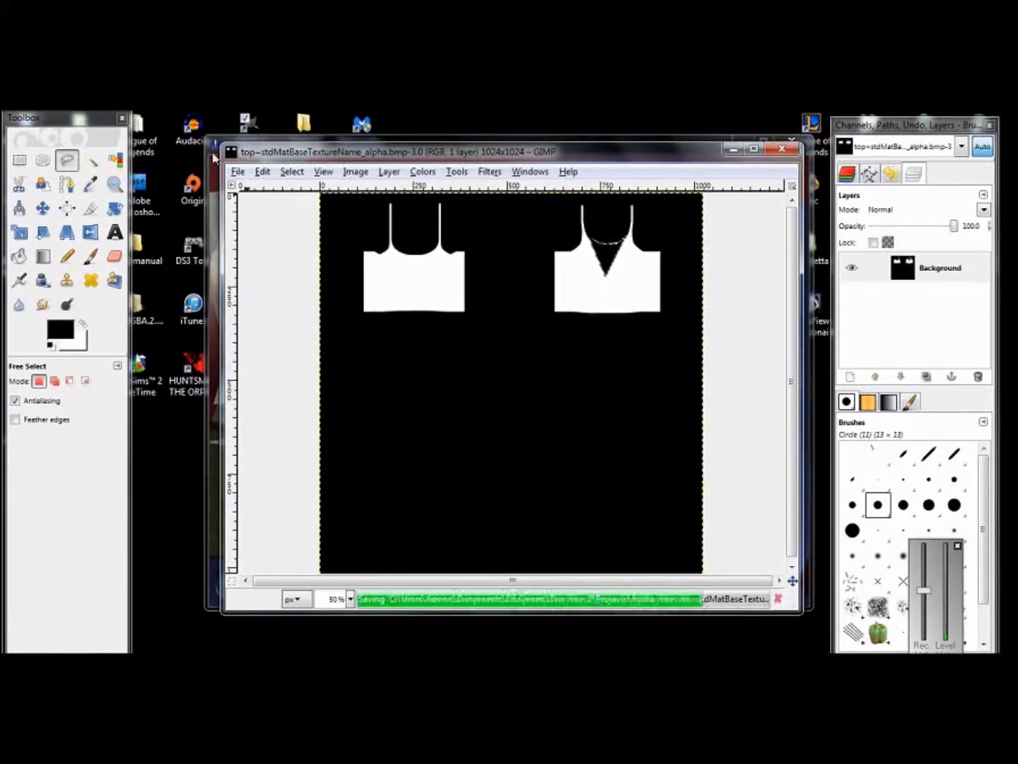
Step: Check the plunging neckline in Body Shop, then return to GIMP
{"action": "left_click", "coordinate": [214, 157]}
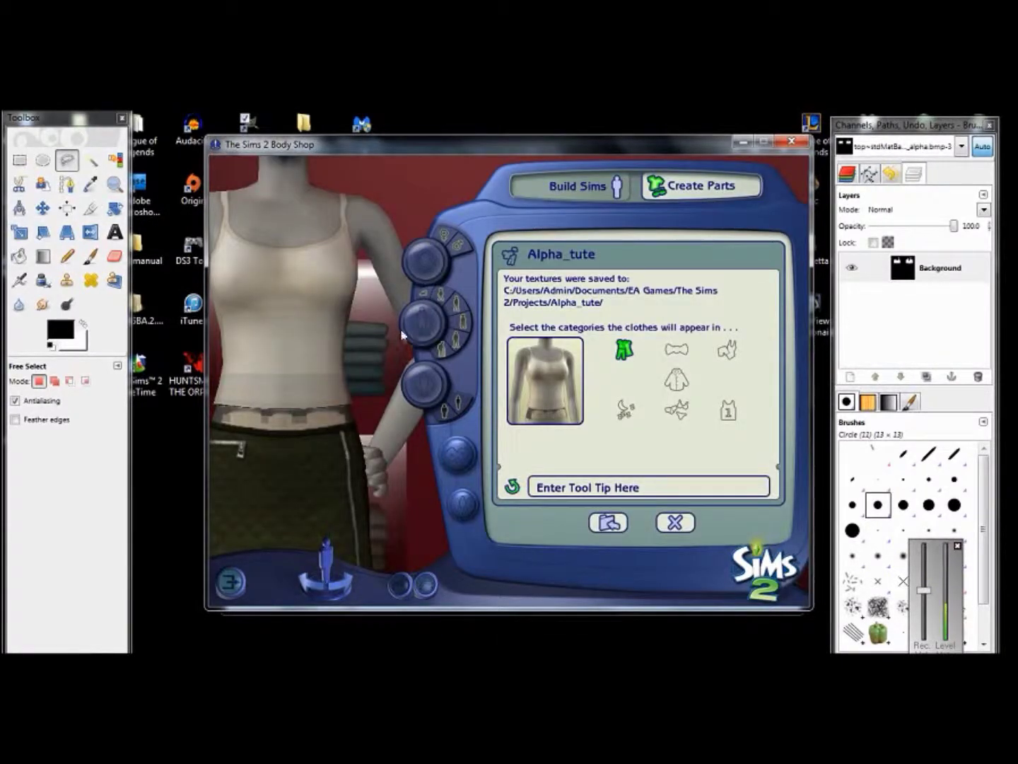
{"action": "scroll", "coordinate": [287, 322], "scroll_direction": "down", "scroll_amount": 2}
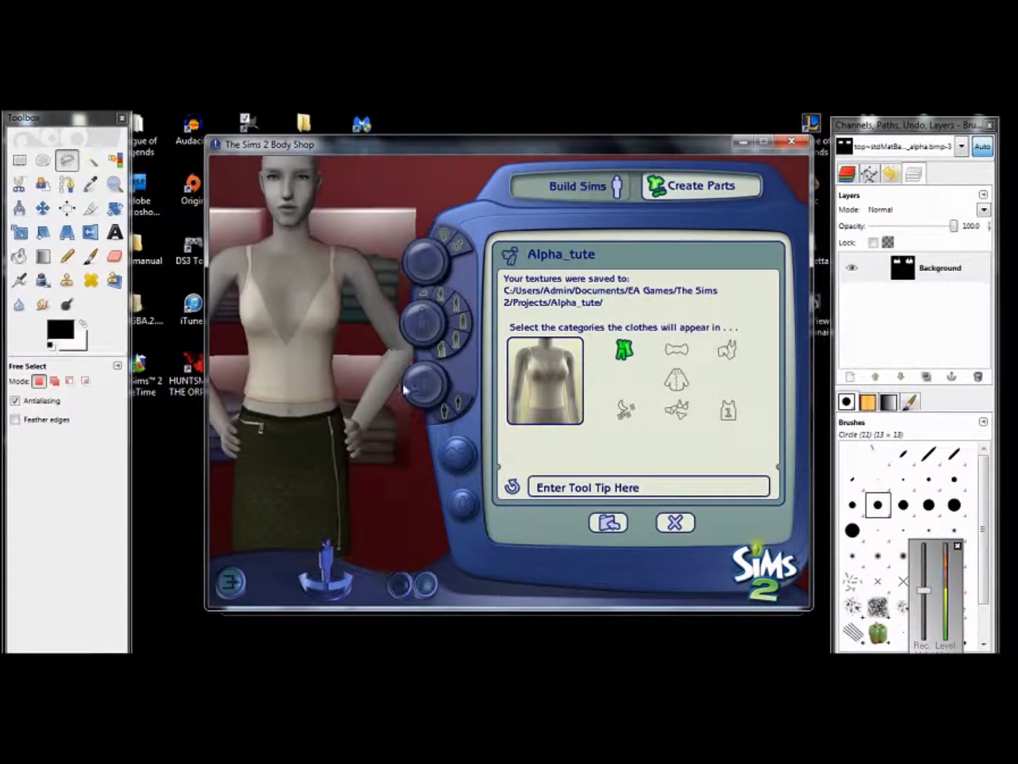
{"action": "key", "text": "alt+Tab"}
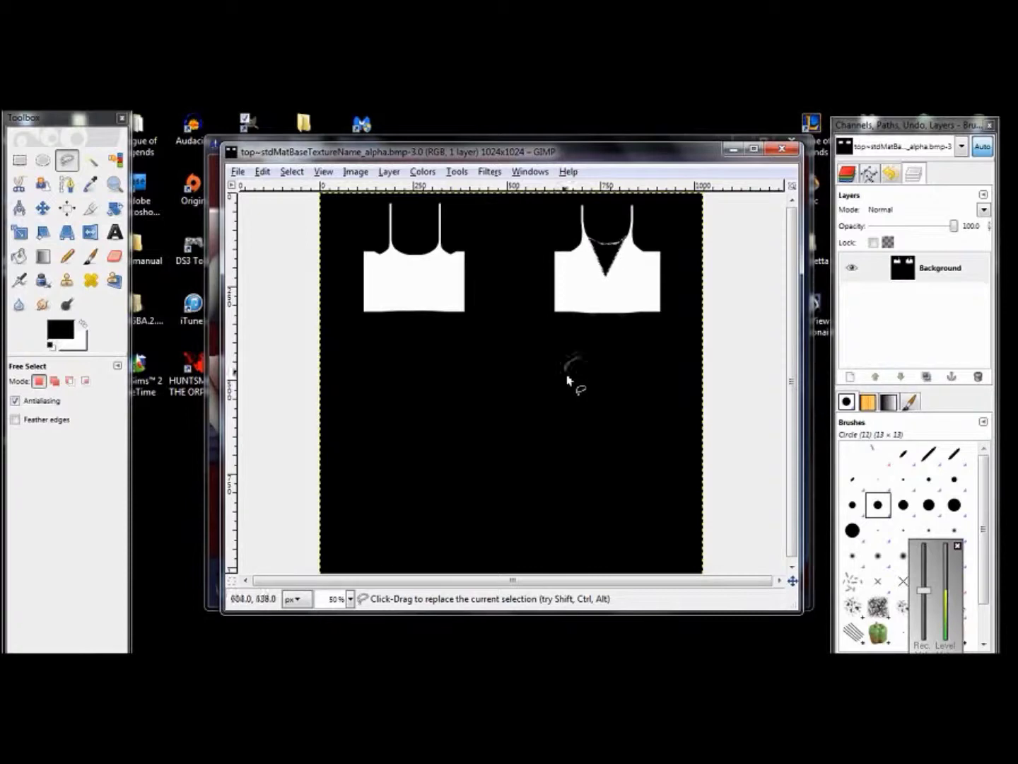
Step: Outline a small area at the V-neck and fill it black
{"action": "left_click_drag", "start_coordinate": [568, 380], "coordinate": [591, 359]}
{"action": "left_click", "coordinate": [580, 368]}
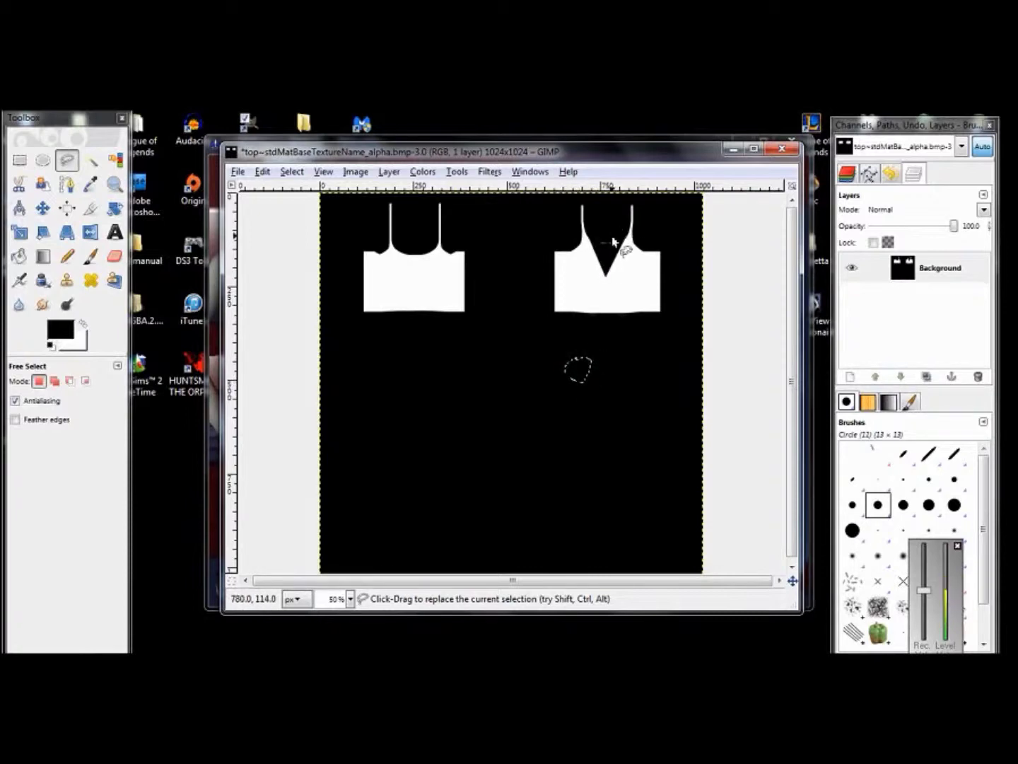
{"action": "left_click", "coordinate": [601, 242]}
{"action": "left_click", "coordinate": [603, 242]}
{"action": "left_click", "coordinate": [262, 171]}
{"action": "left_click", "coordinate": [304, 387]}
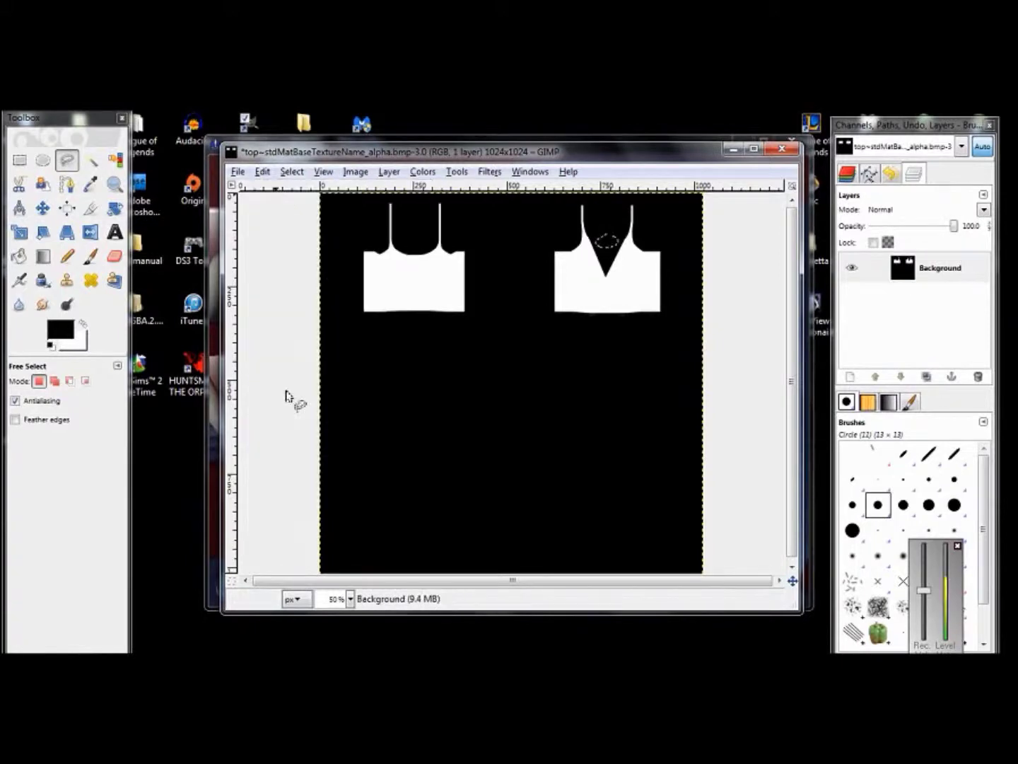
Step: Save the V-neck texture, preview it in Body Shop, and return to the image
{"action": "key", "text": "ctrl+s"}
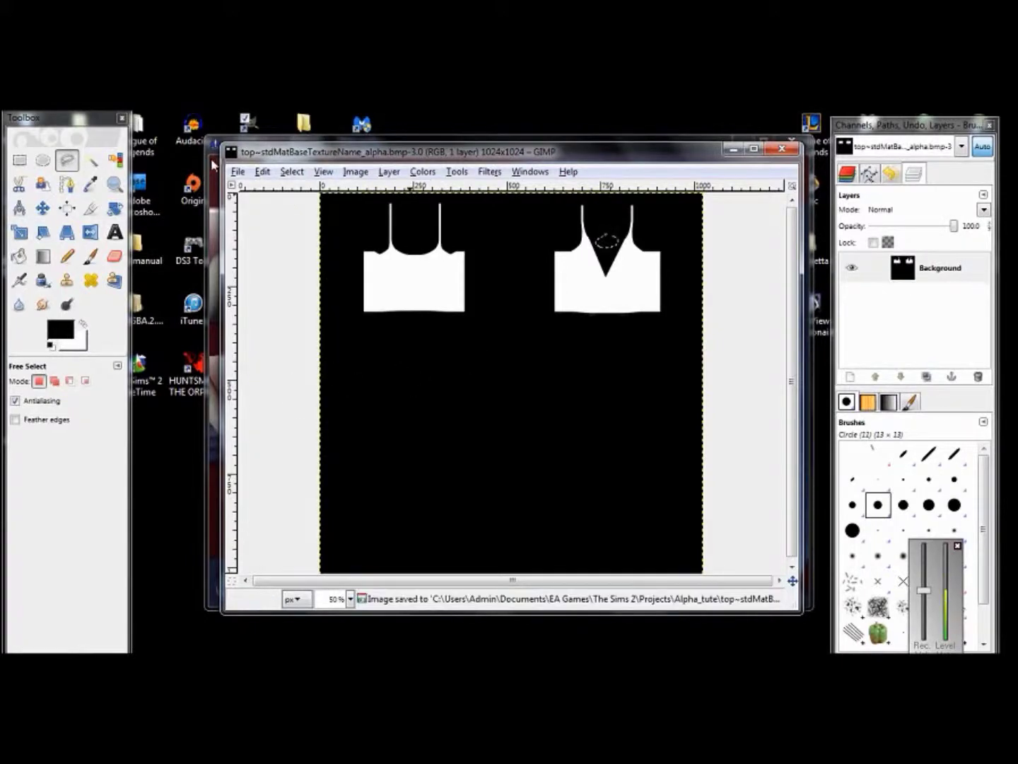
{"action": "left_click", "coordinate": [212, 164]}
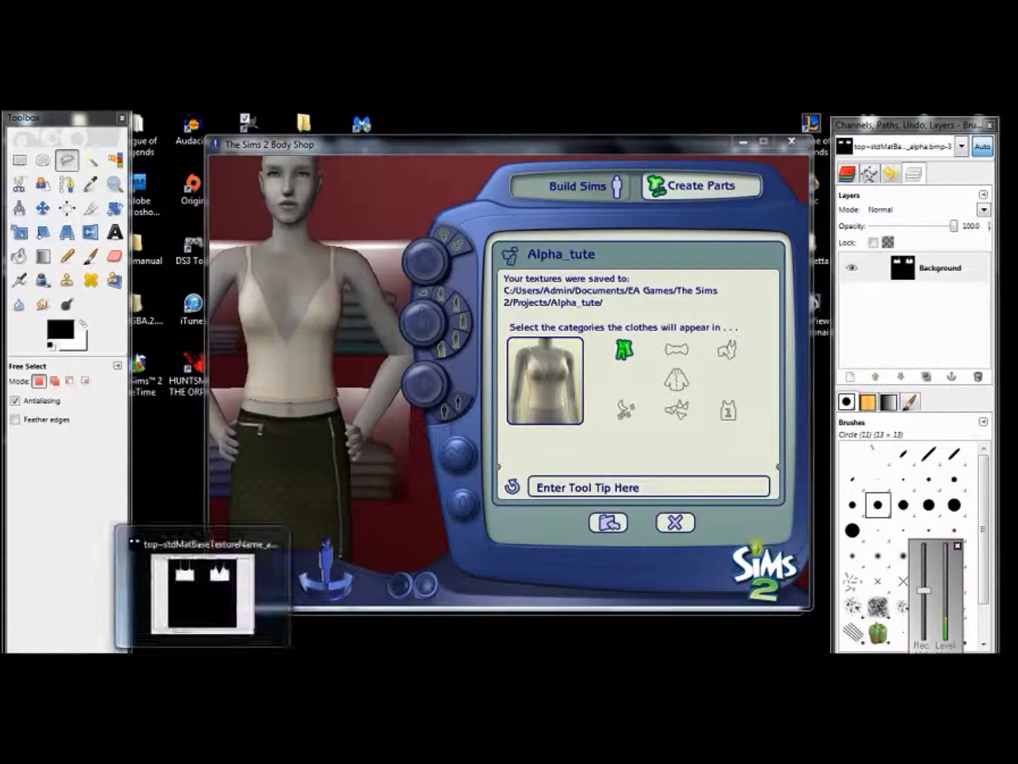
{"action": "left_click", "coordinate": [212, 587]}
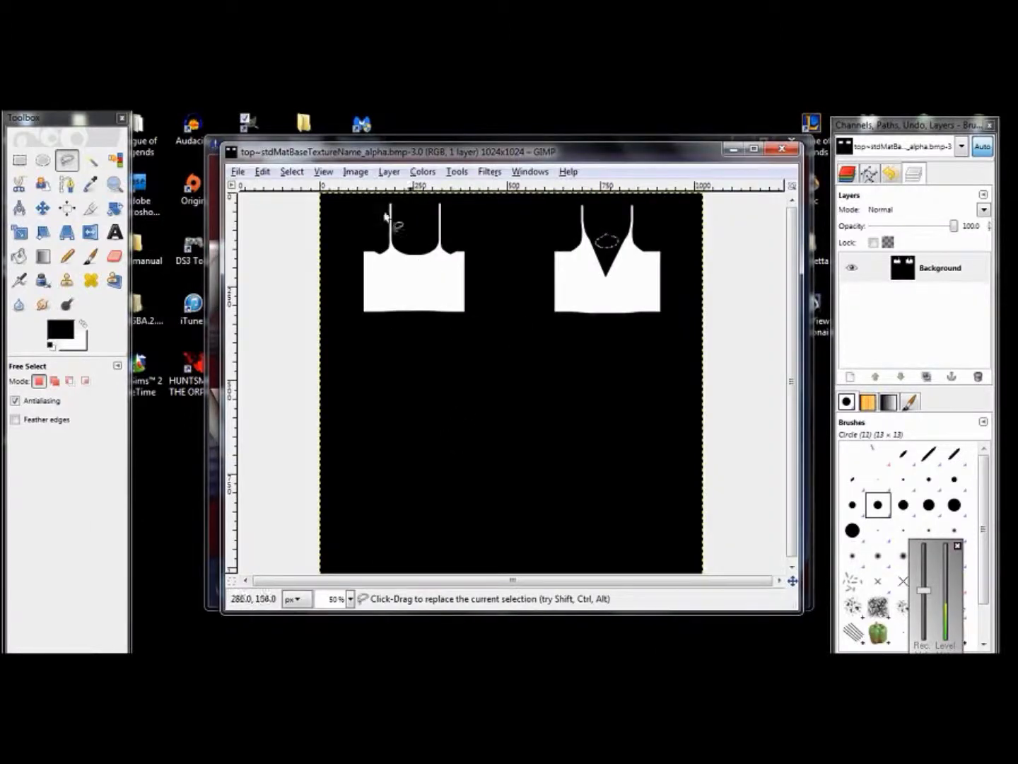
Step: Fill the strap area above the V-neck top with black and save
{"action": "left_click", "coordinate": [19, 160]}
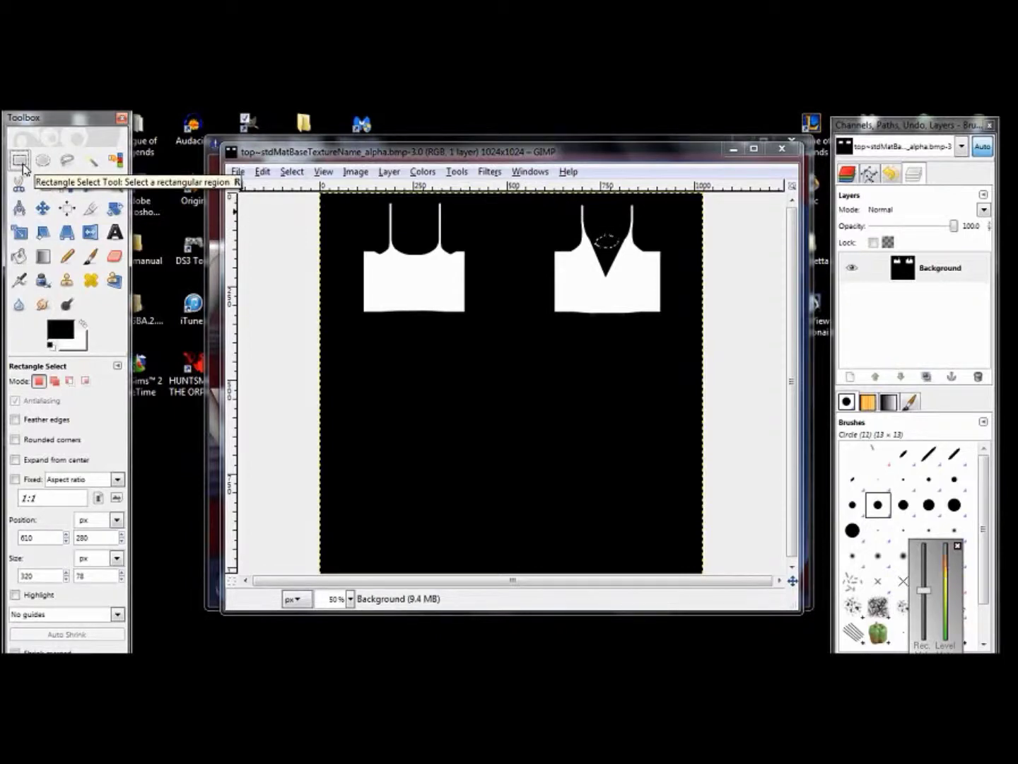
{"action": "left_click_drag", "start_coordinate": [563, 198], "coordinate": [651, 242]}
{"action": "left_click", "coordinate": [262, 172]}
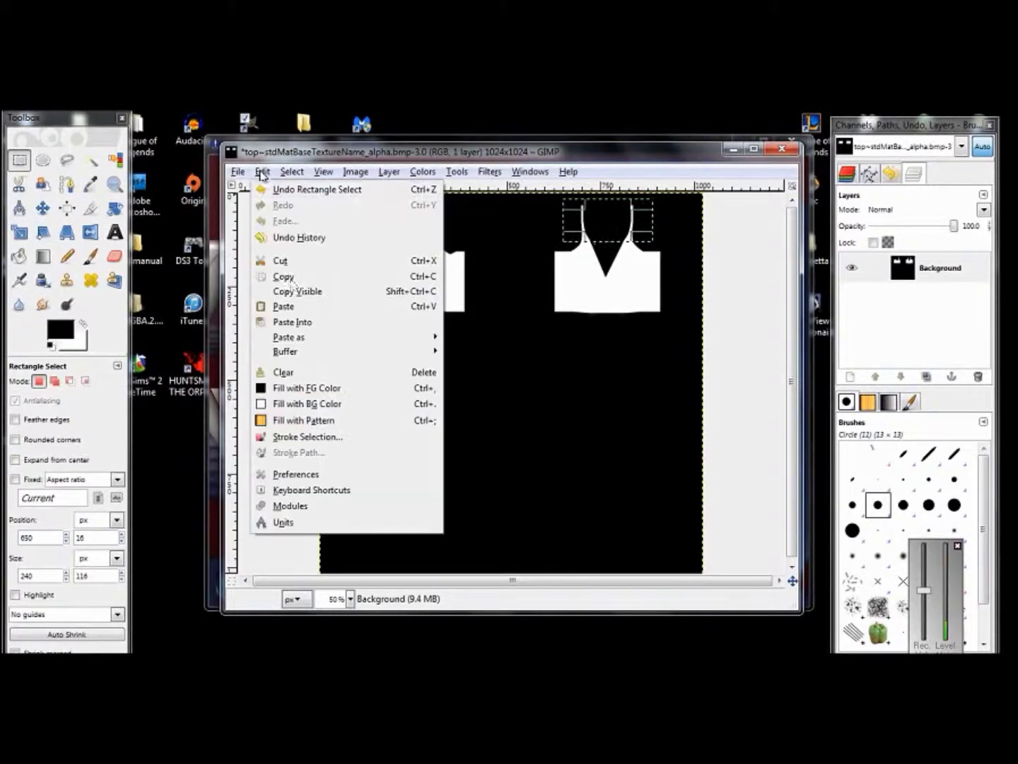
{"action": "left_click", "coordinate": [299, 389]}
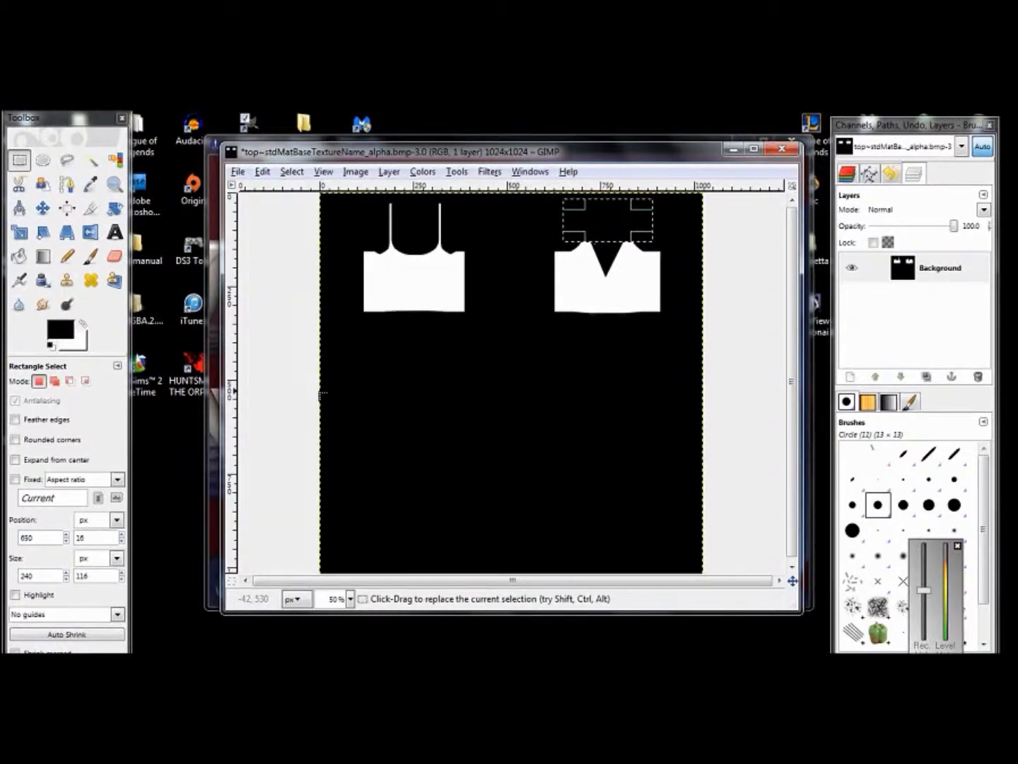
{"action": "key", "text": "ctrl+s"}
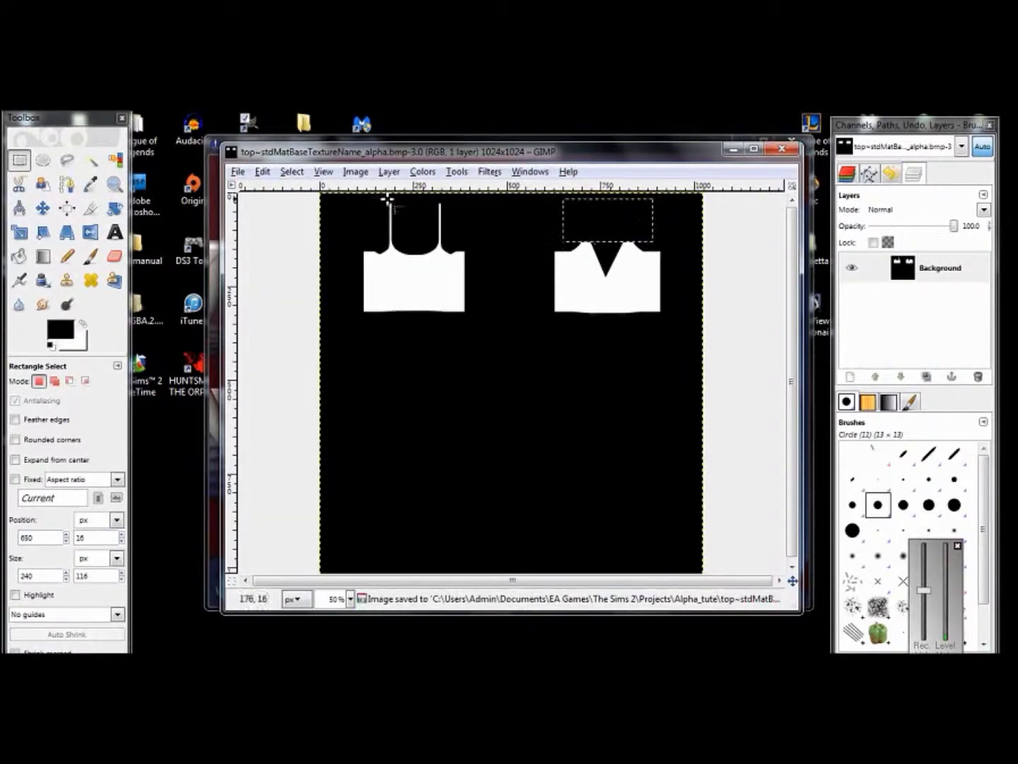
Step: Black out the left top's strap area, save the texture, and bring up Body Shop
{"action": "left_click_drag", "start_coordinate": [376, 201], "coordinate": [457, 248]}
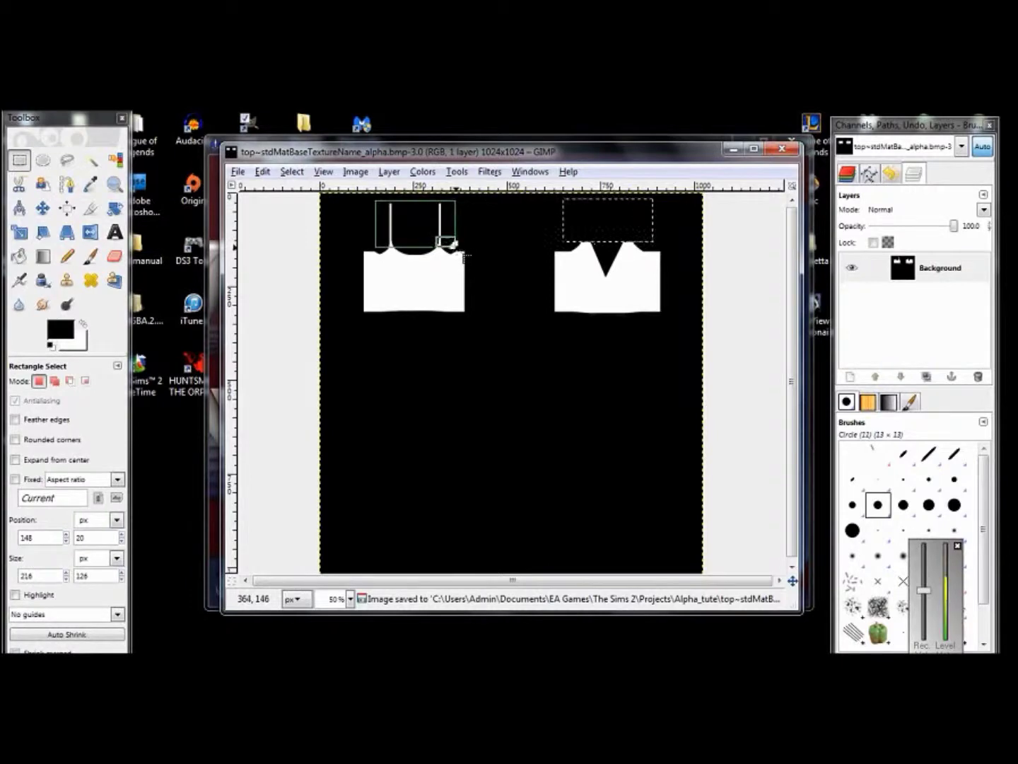
{"action": "left_click", "coordinate": [262, 172]}
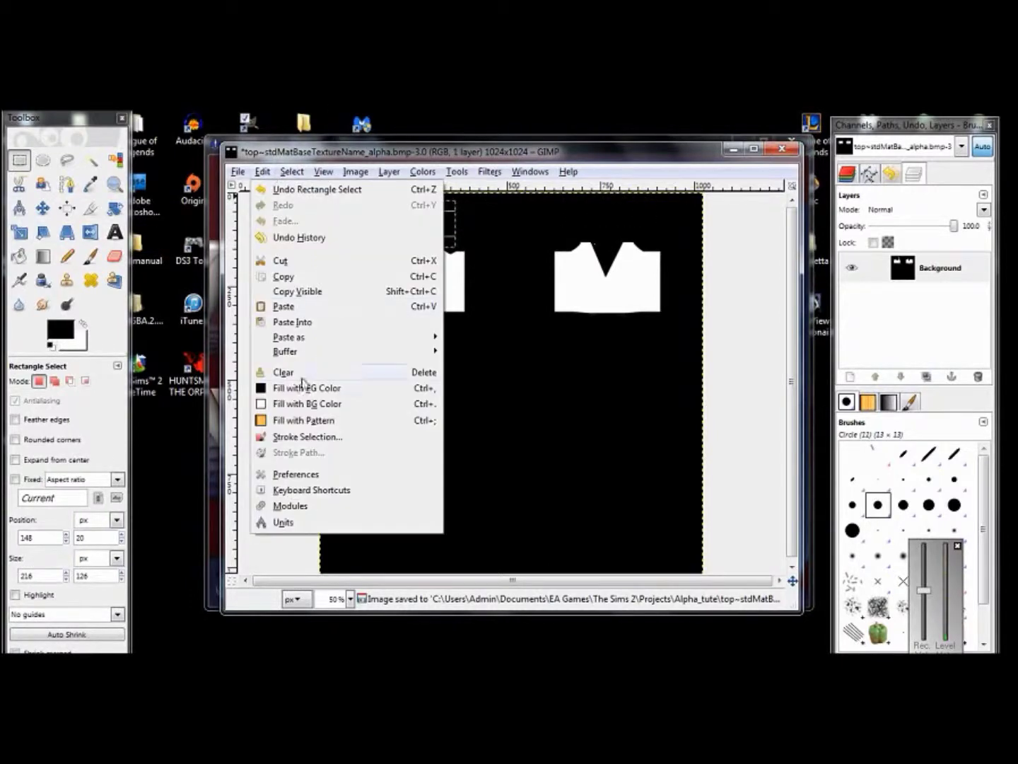
{"action": "key", "text": "Escape"}
{"action": "key", "text": "ctrl"}
{"action": "key", "text": "ctrl+s"}
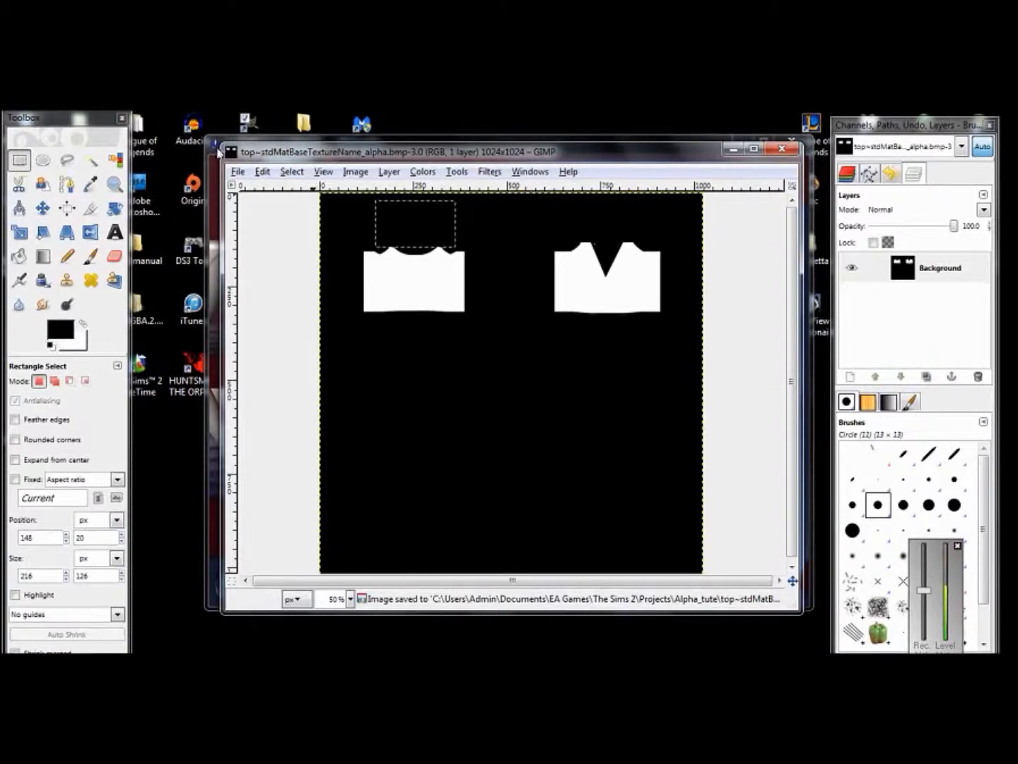
{"action": "key", "text": "alt+Tab"}
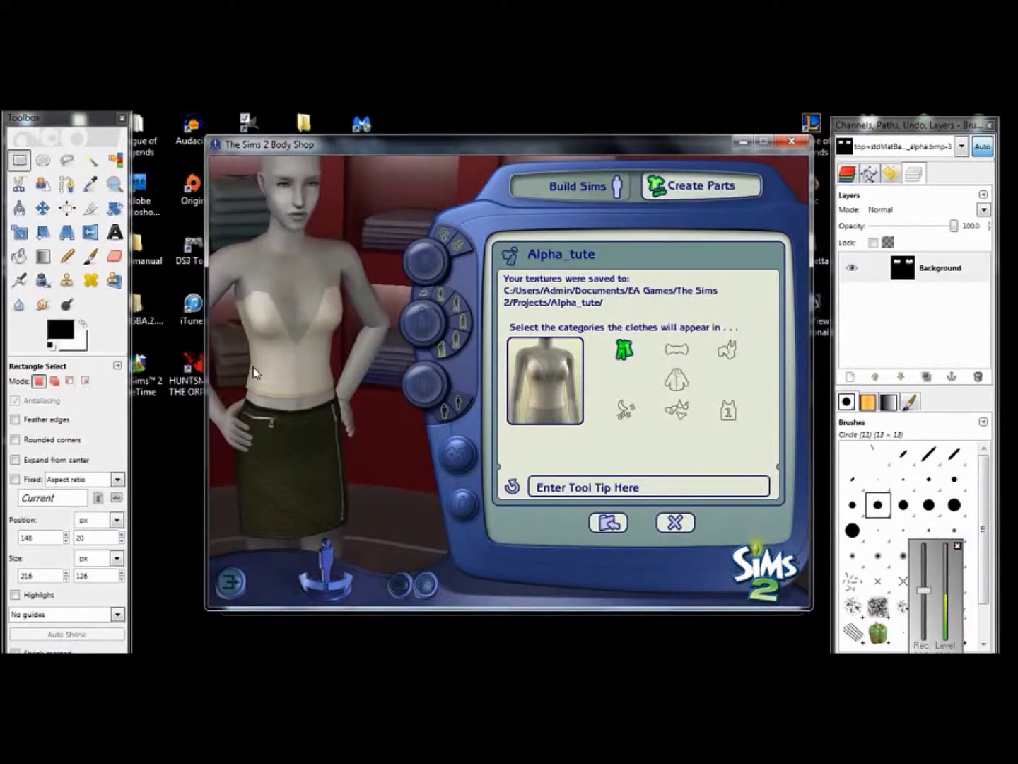
Step: Zoom the Sim to inspect the strapless top, then minimize Body Shop to return to GIMP
{"action": "scroll", "coordinate": [254, 372], "scroll_direction": "down", "scroll_amount": 3}
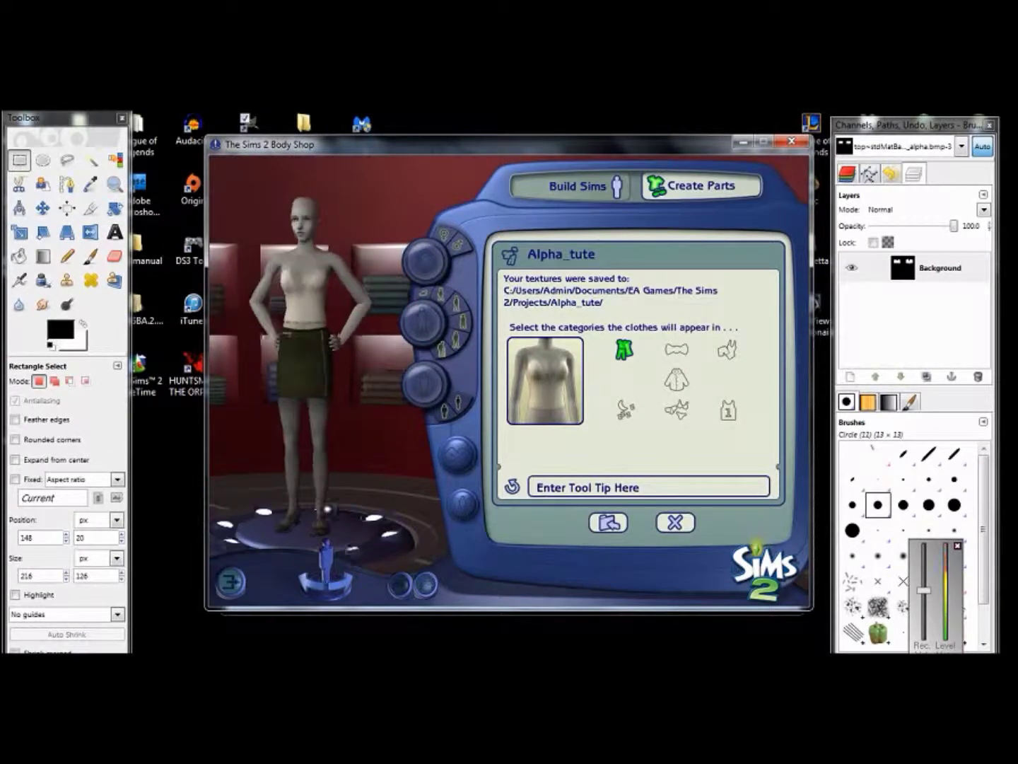
{"action": "scroll", "coordinate": [297, 353], "scroll_direction": "up", "scroll_amount": 3}
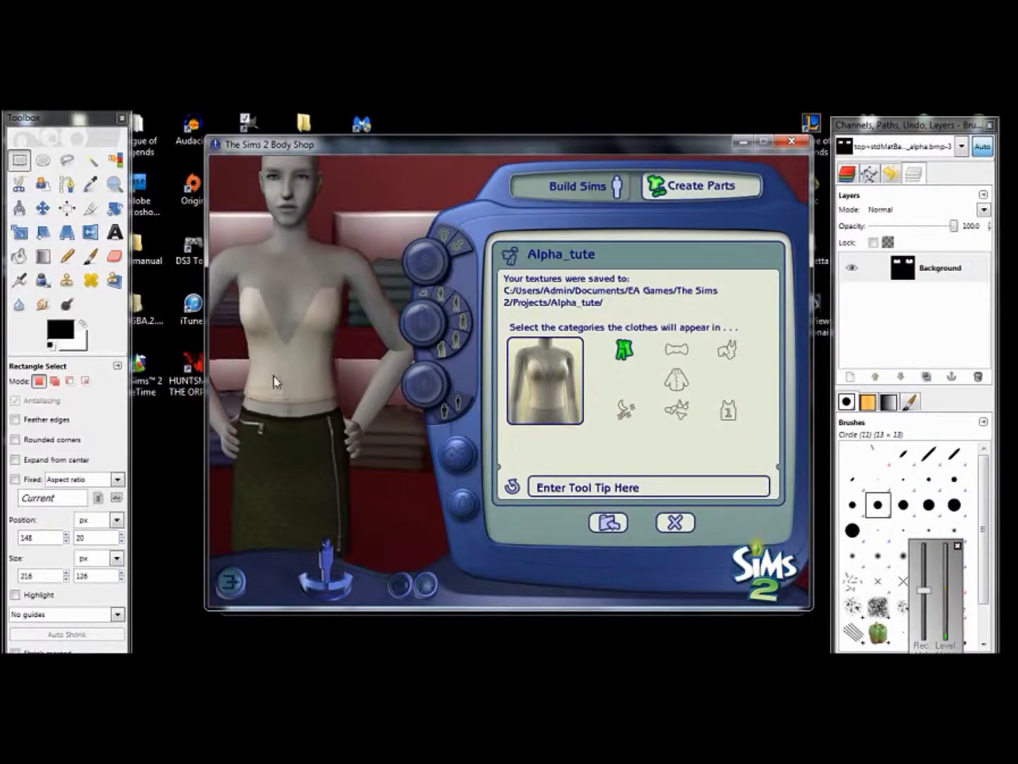
{"action": "key", "text": "alt+Tab"}
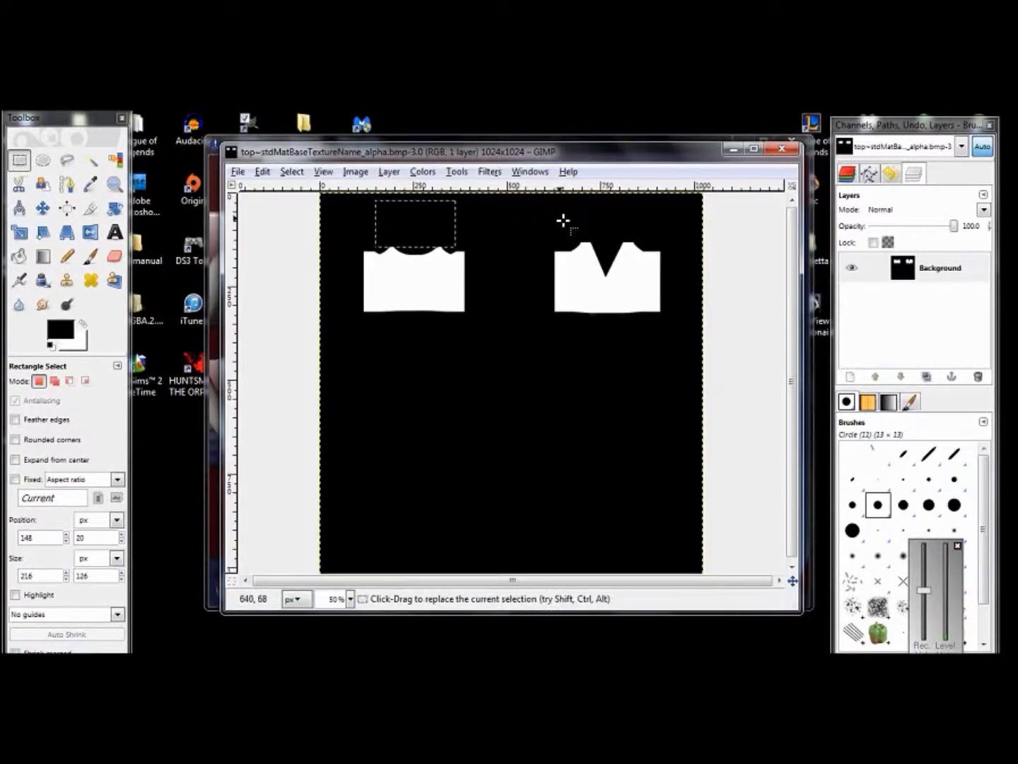
{"action": "left_click", "coordinate": [211, 147]}
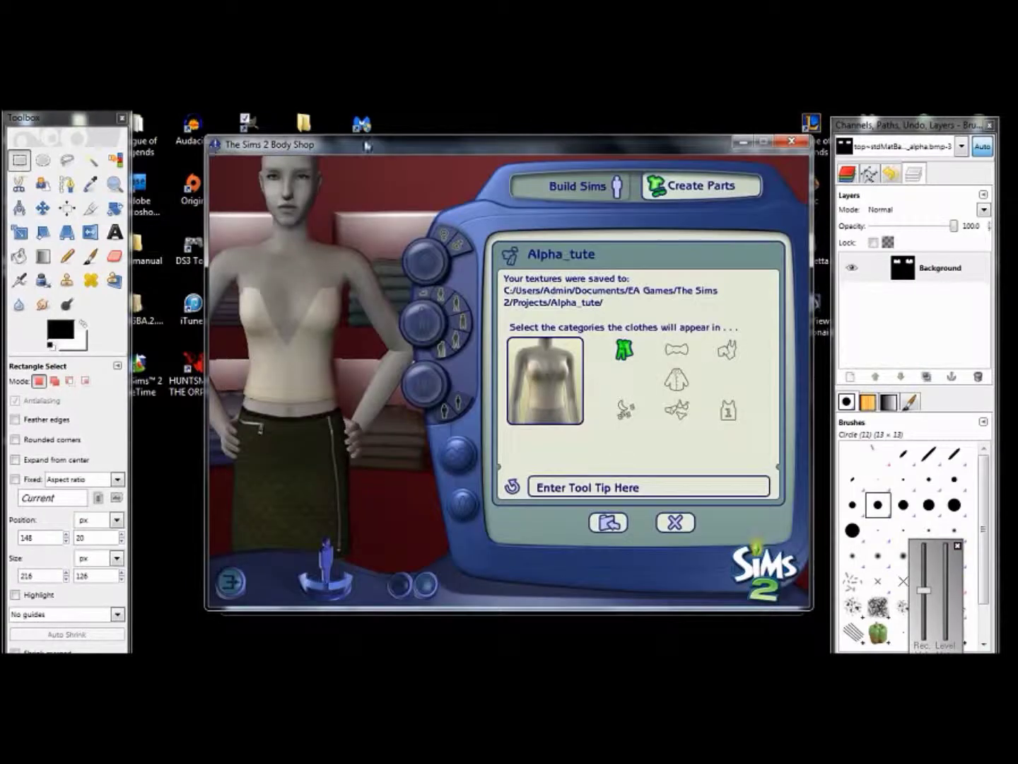
{"action": "left_click", "coordinate": [743, 143]}
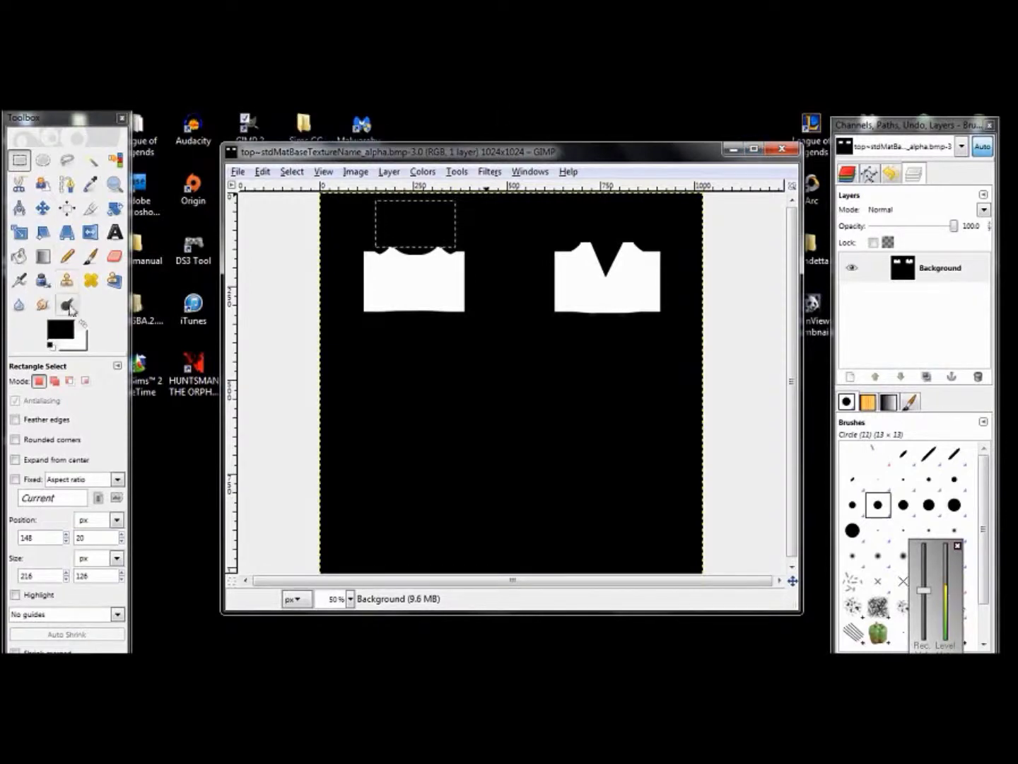
Step: Set the paintbrush scale to 0.38 and rectangle-select around both top shapes
{"action": "left_click", "coordinate": [97, 258]}
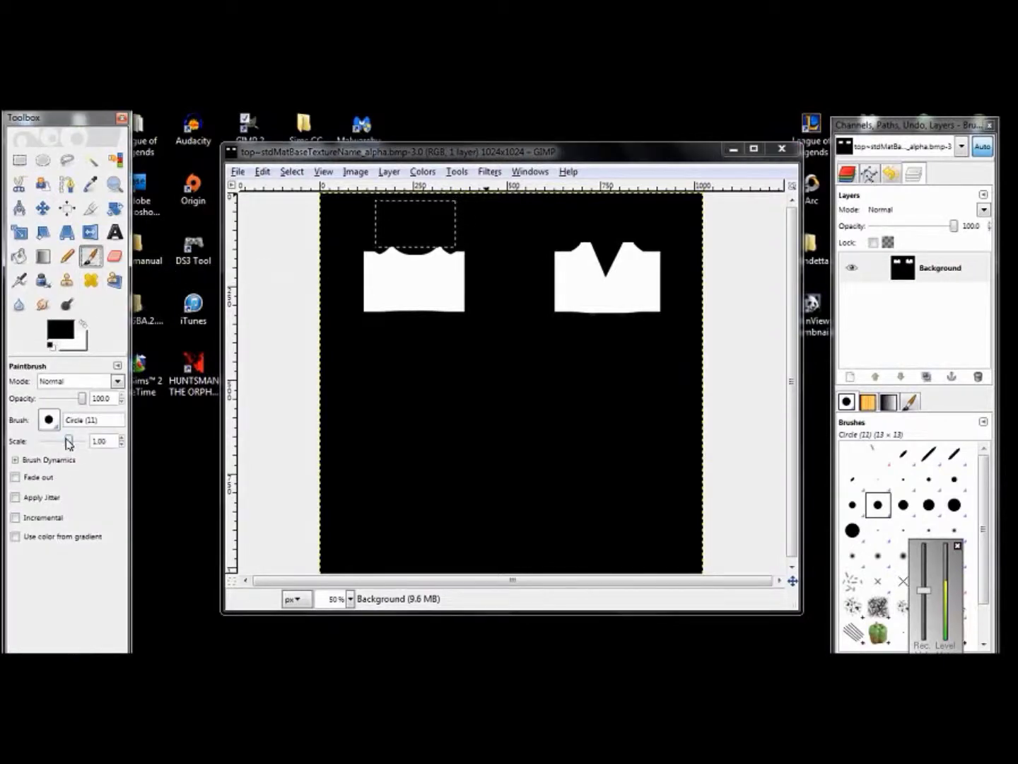
{"action": "left_click_drag", "start_coordinate": [68, 443], "coordinate": [63, 443]}
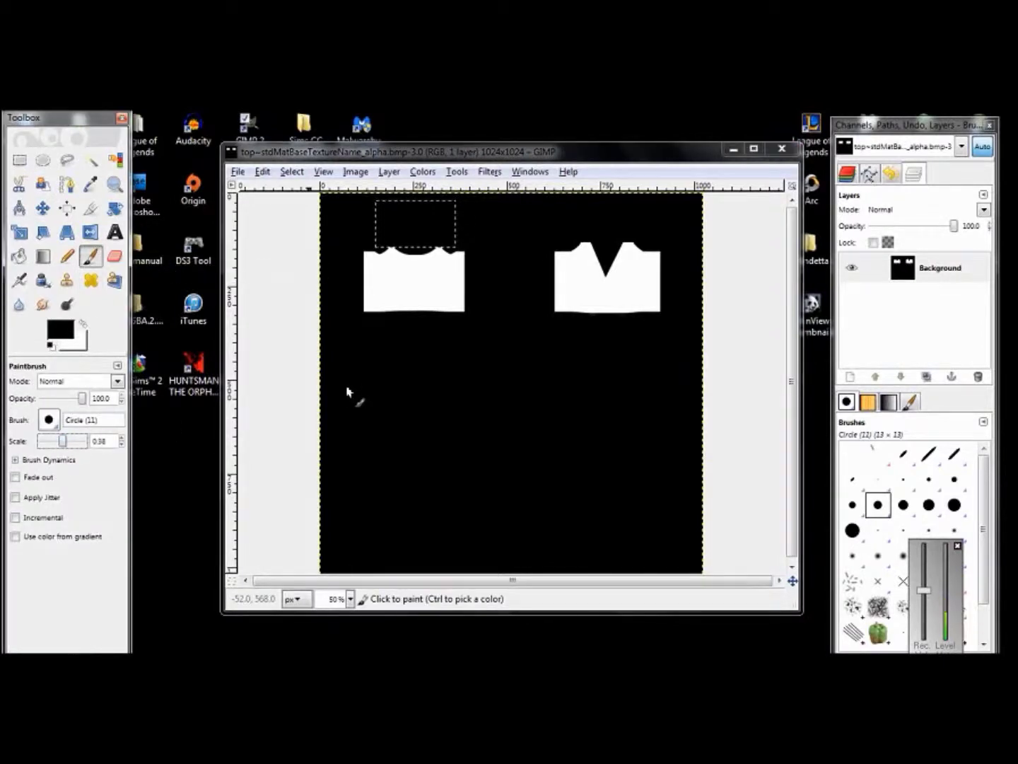
{"action": "left_click_drag", "start_coordinate": [64, 446], "coordinate": [72, 443]}
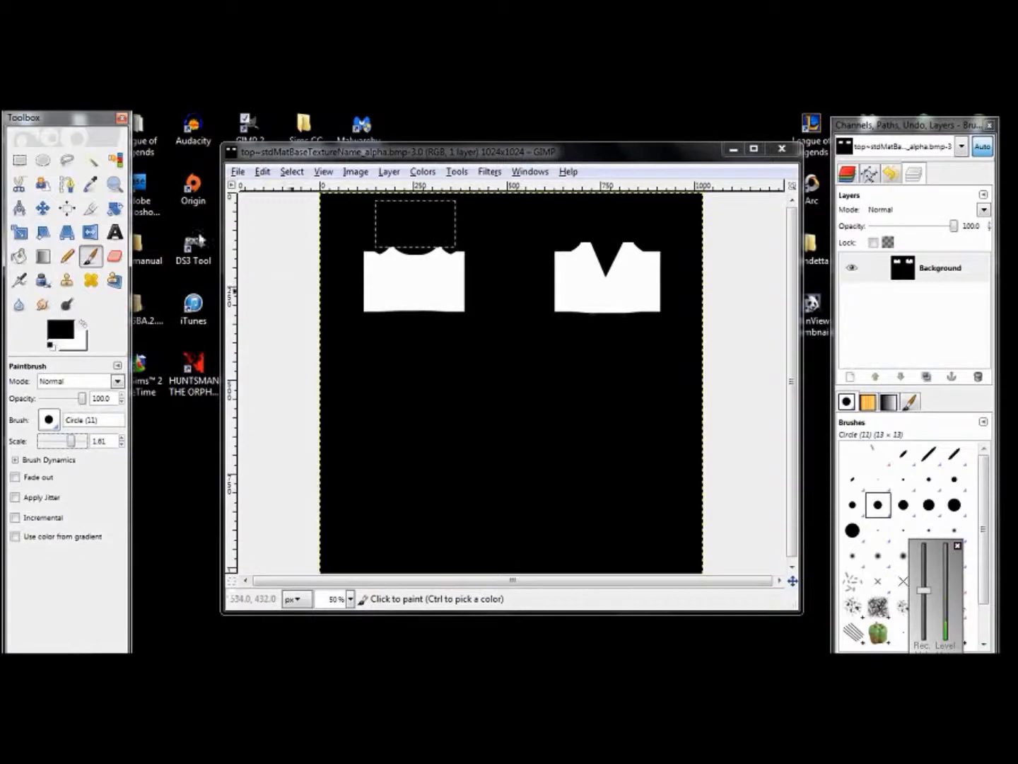
{"action": "left_click", "coordinate": [91, 161]}
{"action": "left_click", "coordinate": [336, 352]}
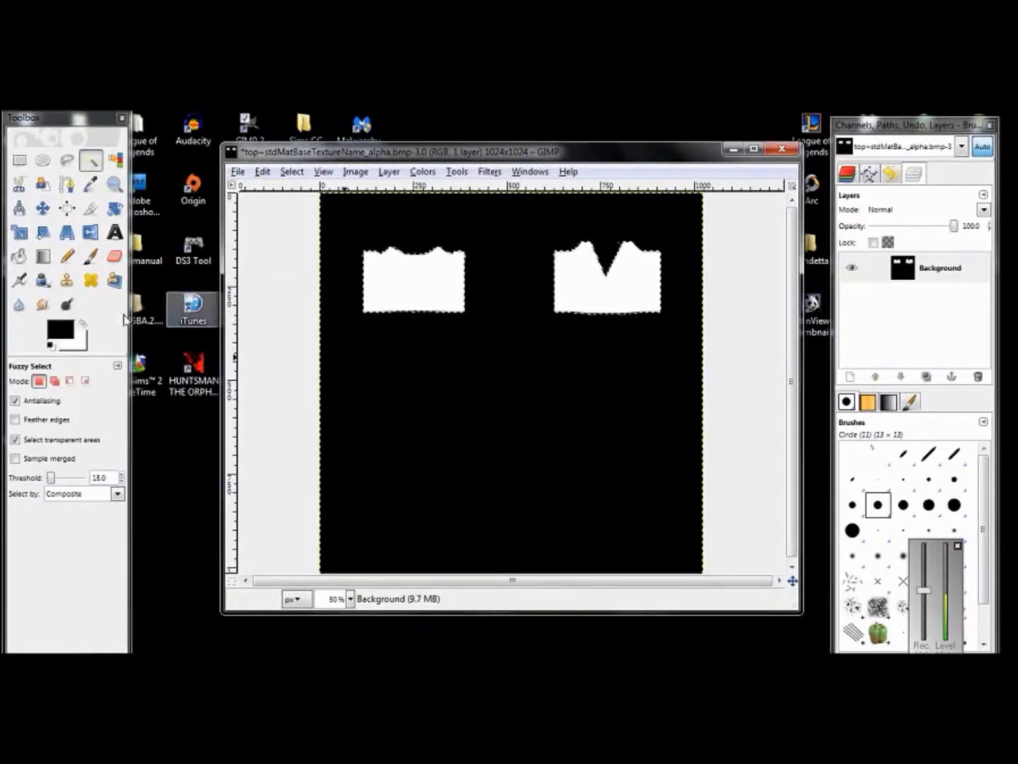
{"action": "left_click", "coordinate": [393, 283]}
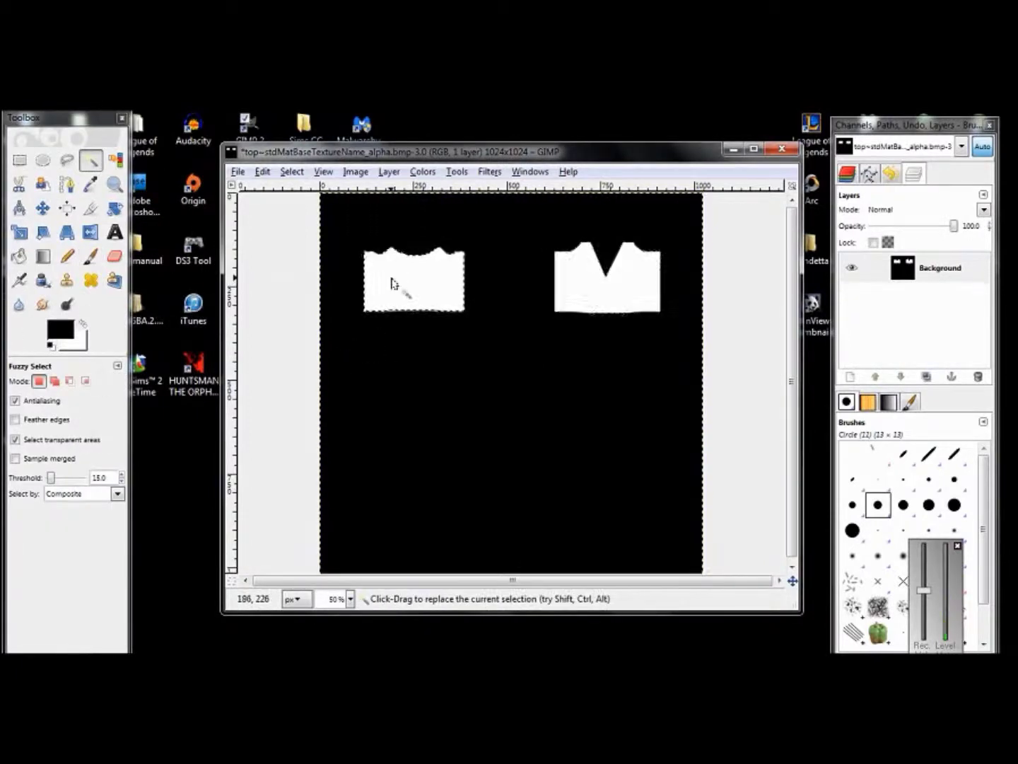
{"action": "left_click", "coordinate": [19, 161]}
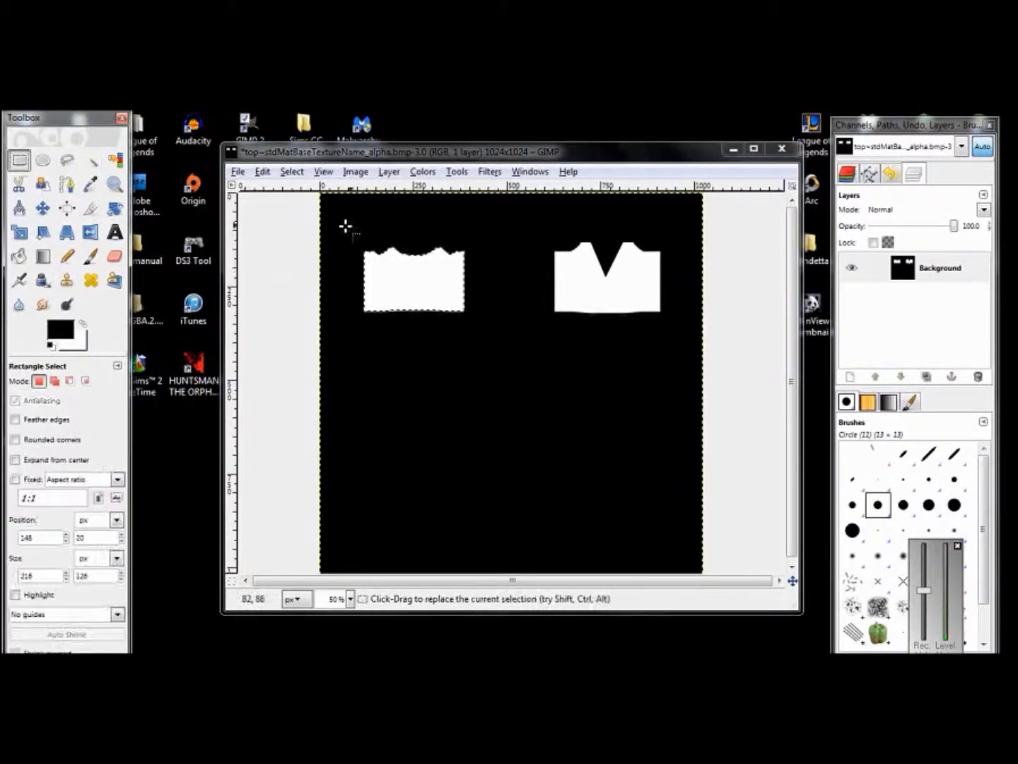
{"action": "left_click_drag", "start_coordinate": [332, 219], "coordinate": [672, 350]}
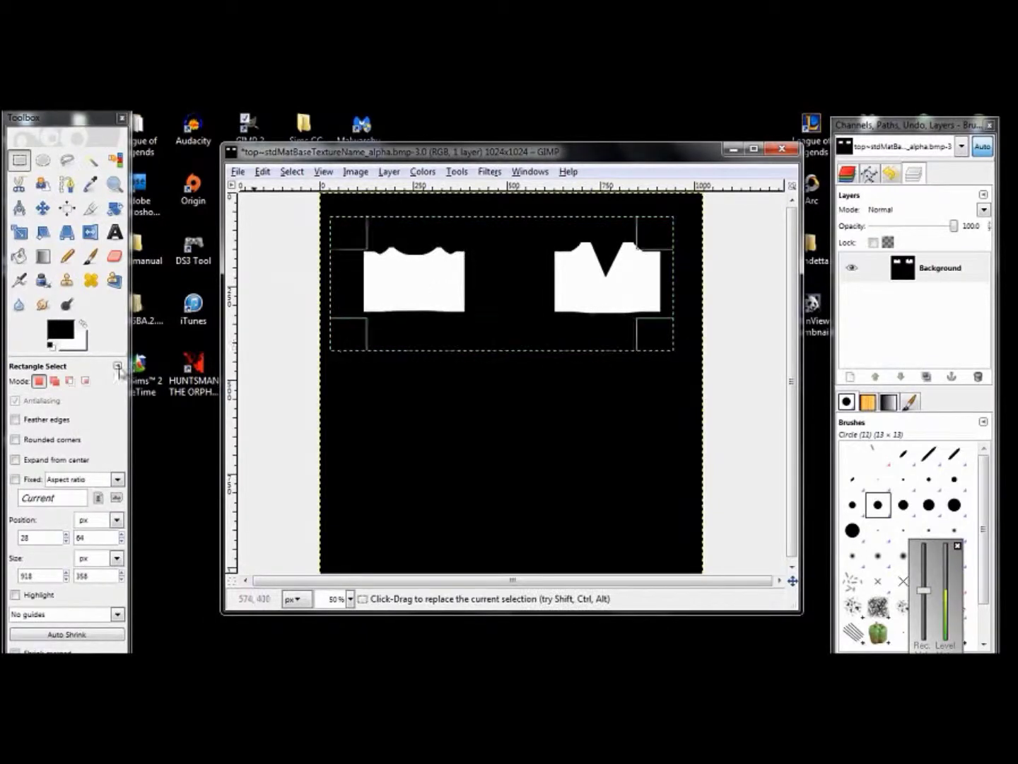
{"action": "left_click", "coordinate": [90, 256]}
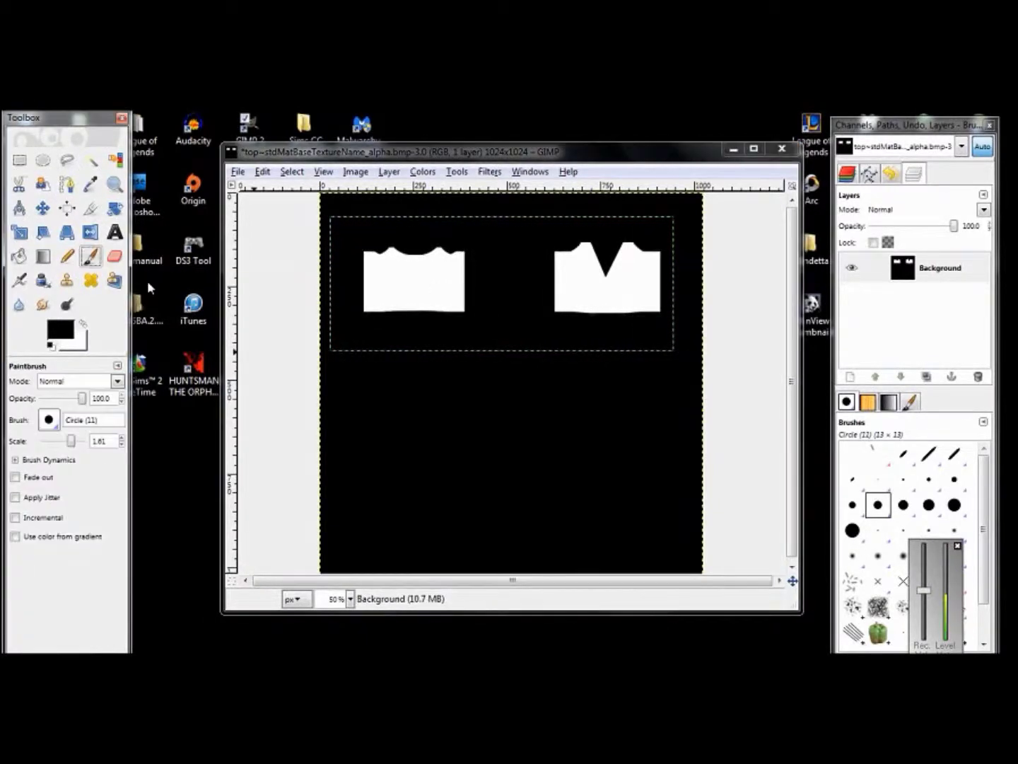
Step: Paint small black dots along both tops' hems and save the texture
{"action": "left_click", "coordinate": [561, 307]}
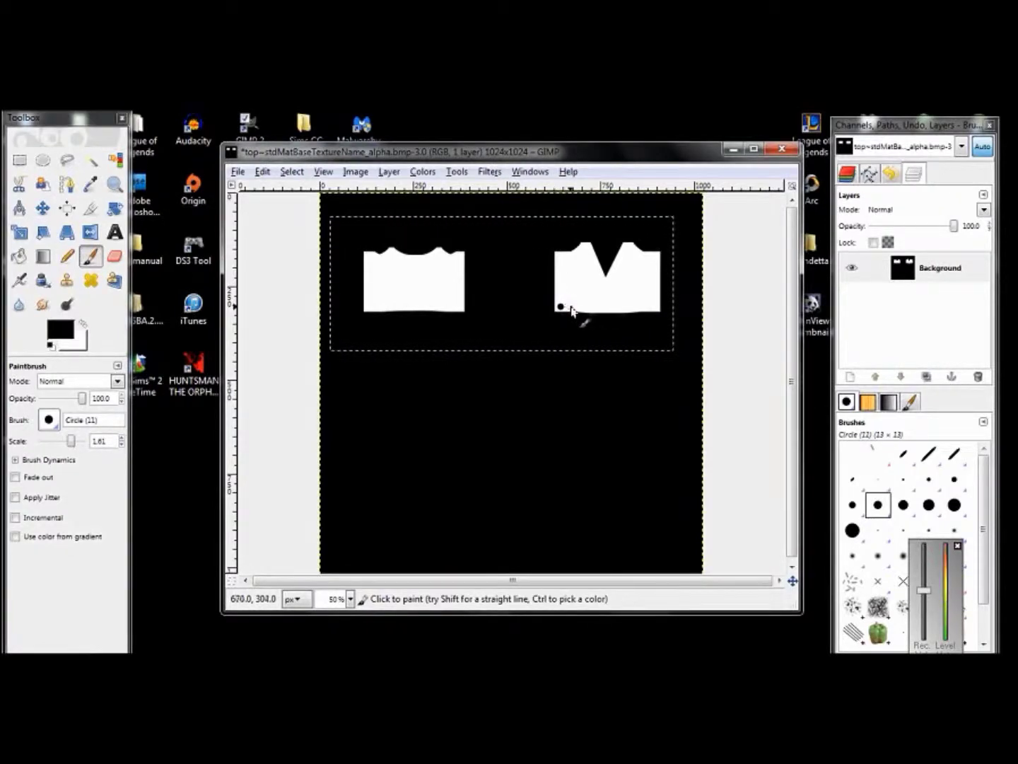
{"action": "left_click", "coordinate": [572, 307]}
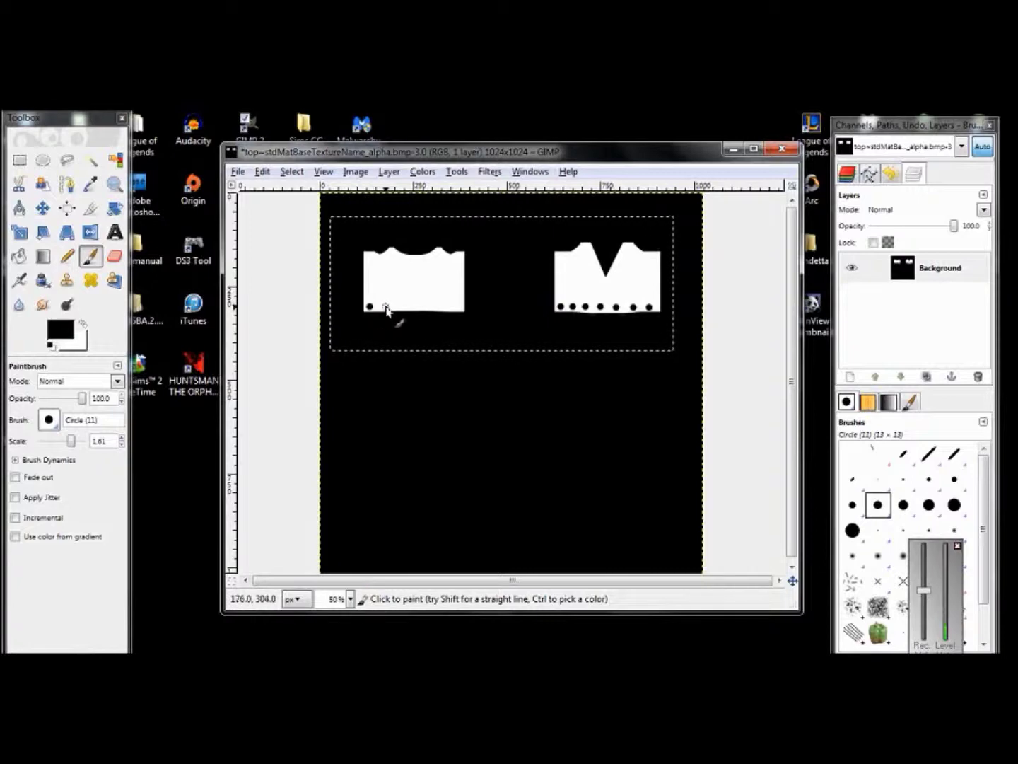
{"action": "left_click", "coordinate": [386, 306]}
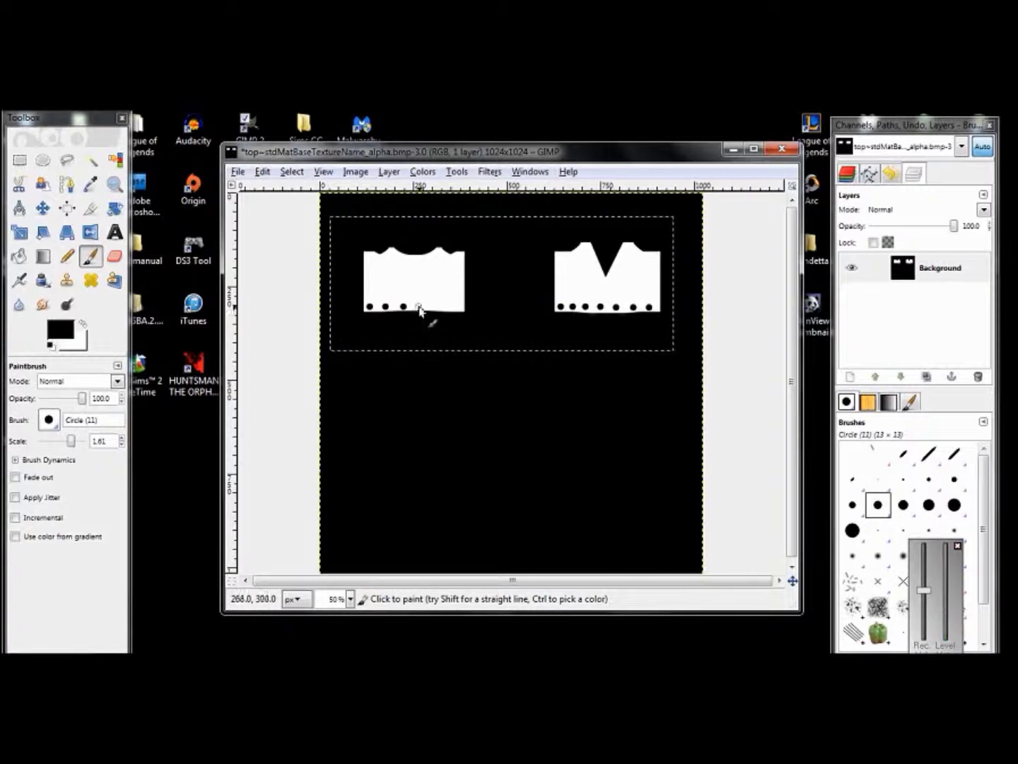
{"action": "left_click", "coordinate": [423, 307]}
{"action": "left_click", "coordinate": [441, 307]}
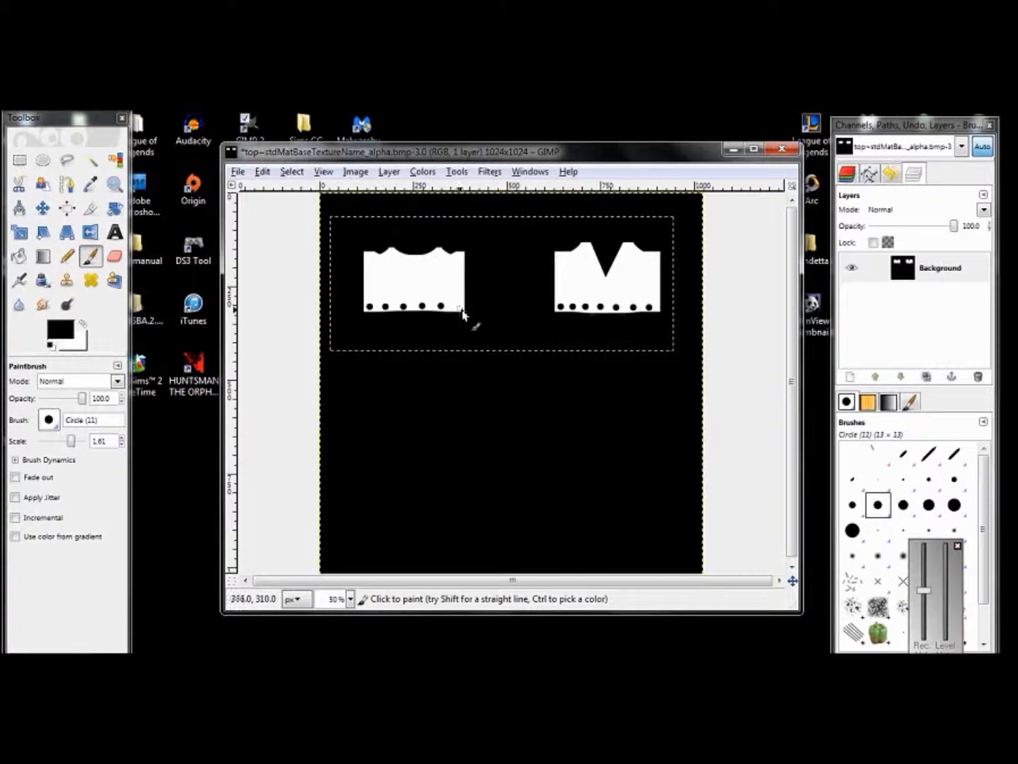
{"action": "left_click", "coordinate": [457, 307]}
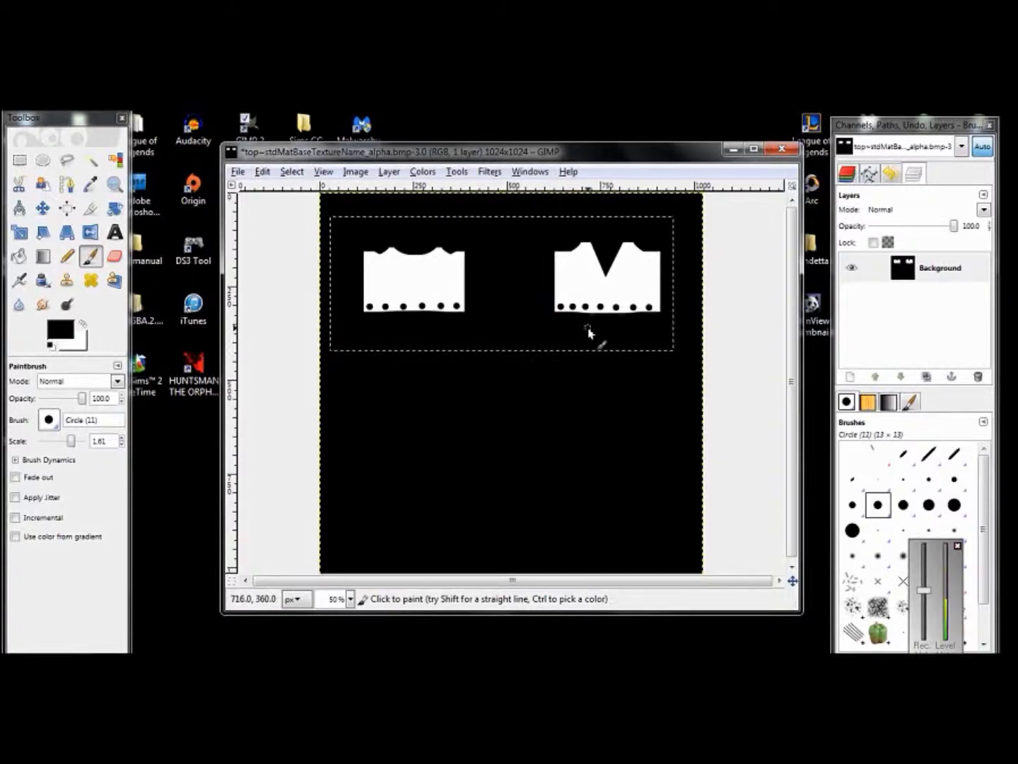
{"action": "key", "text": "ctrl+s"}
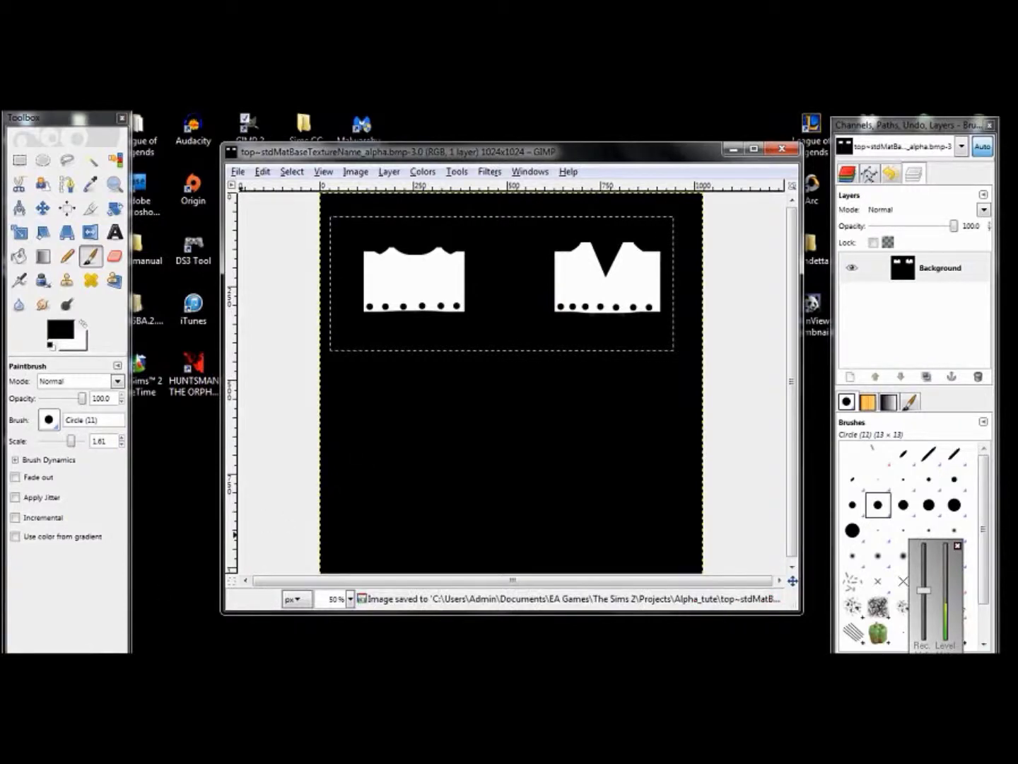
{"action": "left_click", "coordinate": [141, 594]}
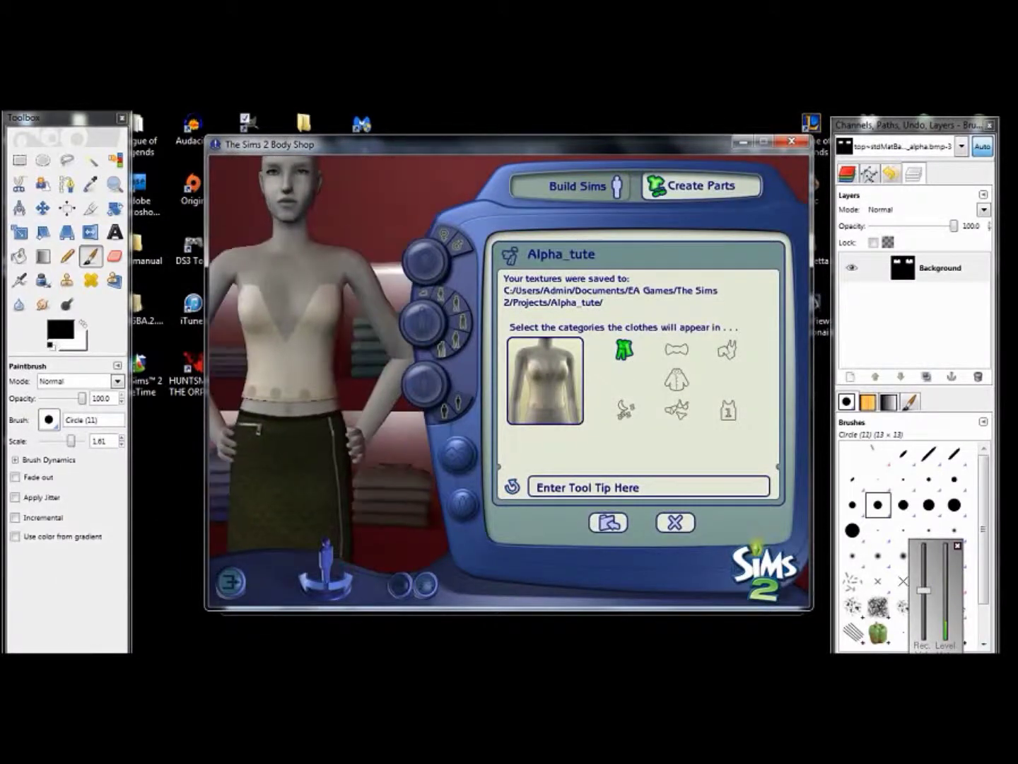
Step: Zoom out, turn the Sim to her side profile, and zoom back in to view the hem holes
{"action": "scroll", "coordinate": [272, 431], "scroll_direction": "down", "scroll_amount": 3}
{"action": "mouse_move", "coordinate": [290, 377]}
{"action": "left_mouse_down"}
{"action": "mouse_move", "coordinate": [404, 377]}
{"action": "mouse_move", "coordinate": [292, 385]}
{"action": "left_mouse_up"}
{"action": "scroll", "coordinate": [292, 386], "scroll_direction": "up", "scroll_amount": 3}
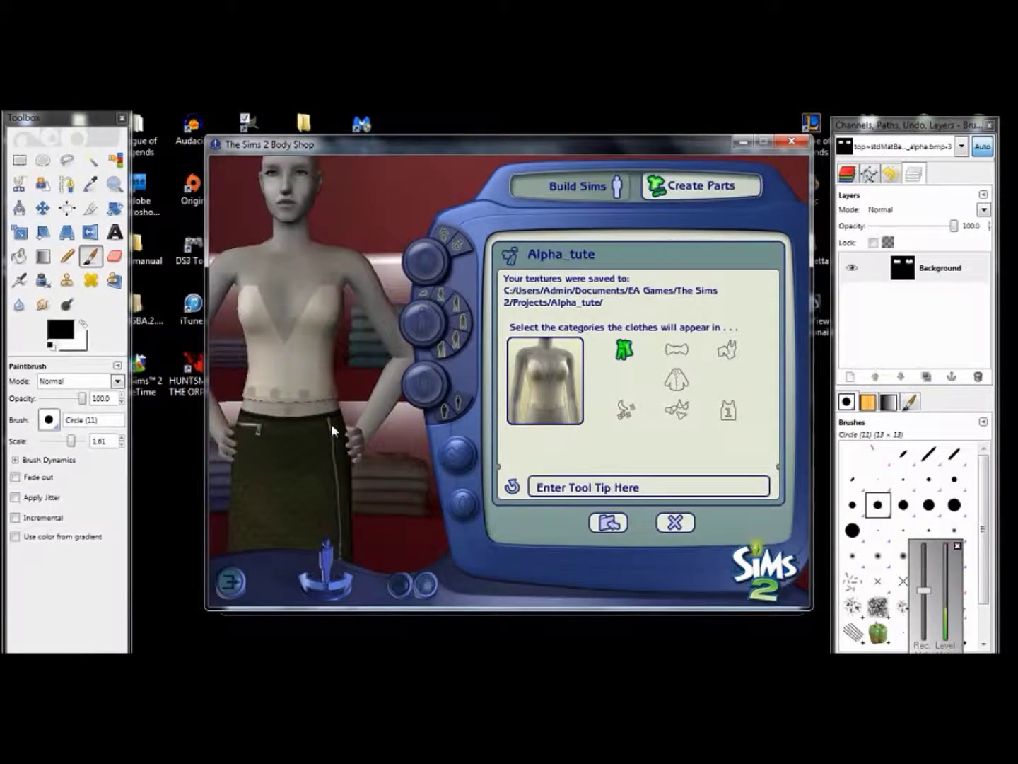